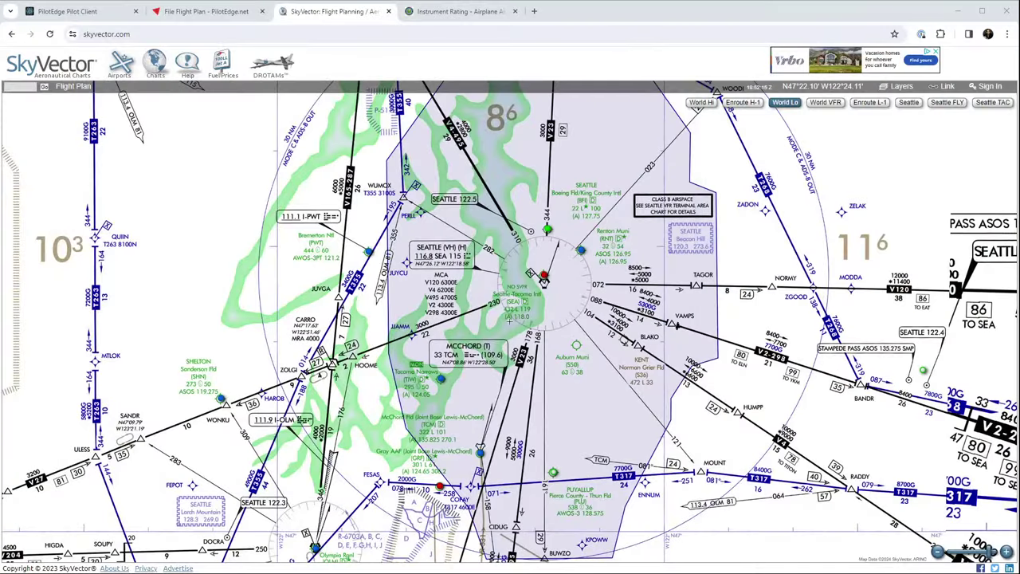
- In the Instrument Rating ACS PDF, go via the Appendix Table of Contents to Appendix 7 on page 50
click(458, 11)
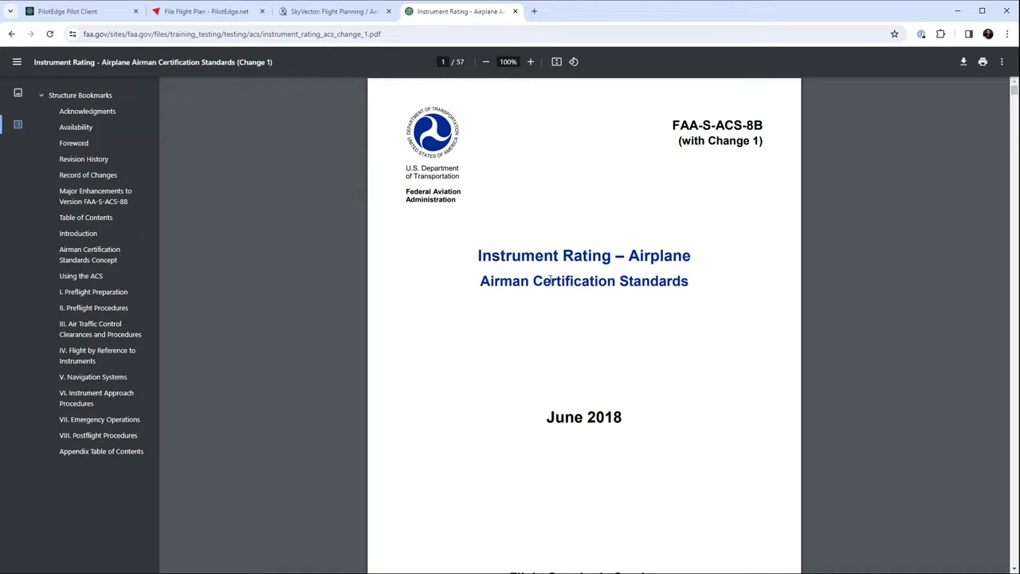
triple_click(597, 416)
click(686, 415)
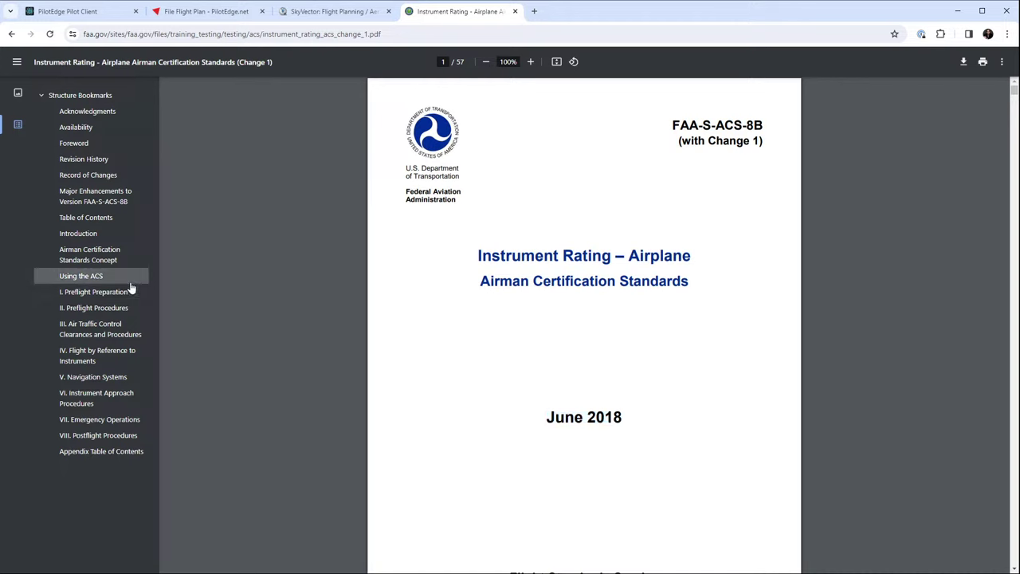
click(108, 452)
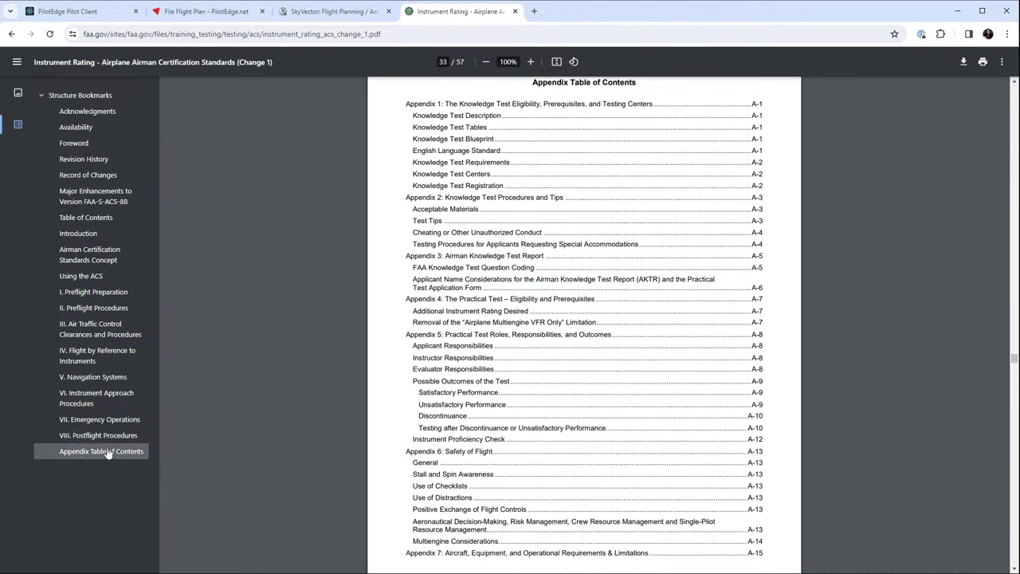
scroll(494, 327, down, 5)
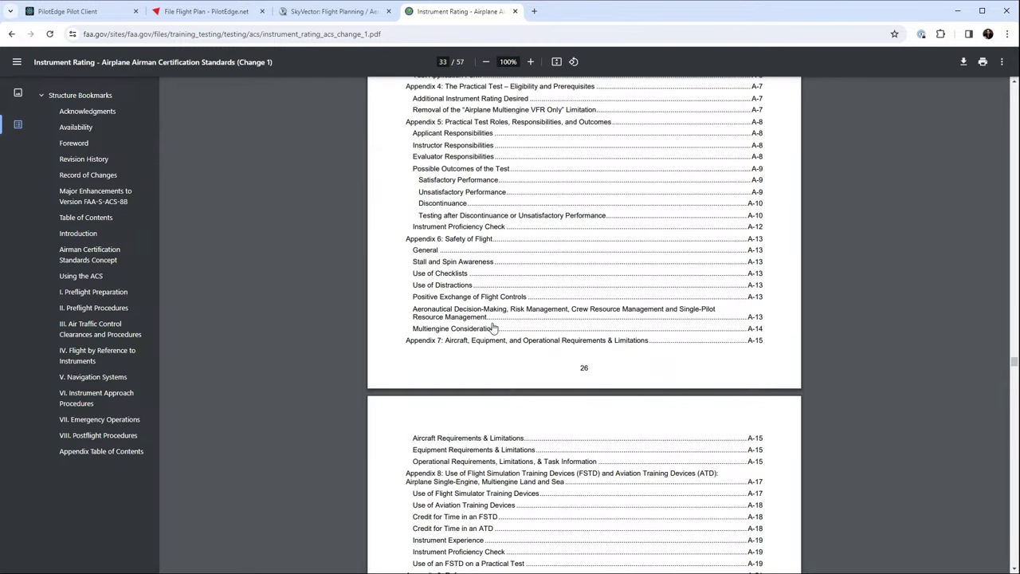
scroll(489, 326, up, 3)
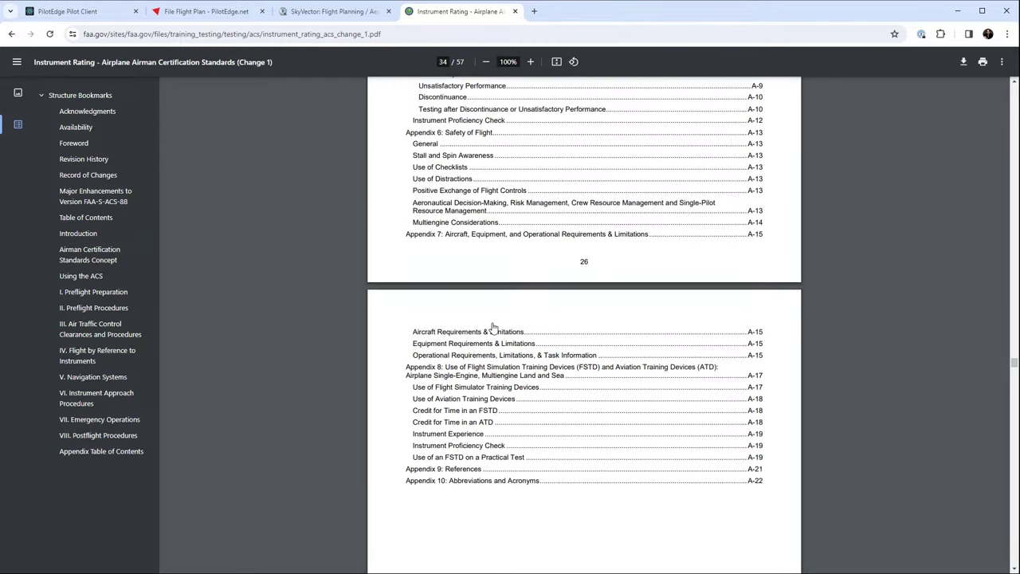
click(472, 236)
scroll(501, 260, down, 12)
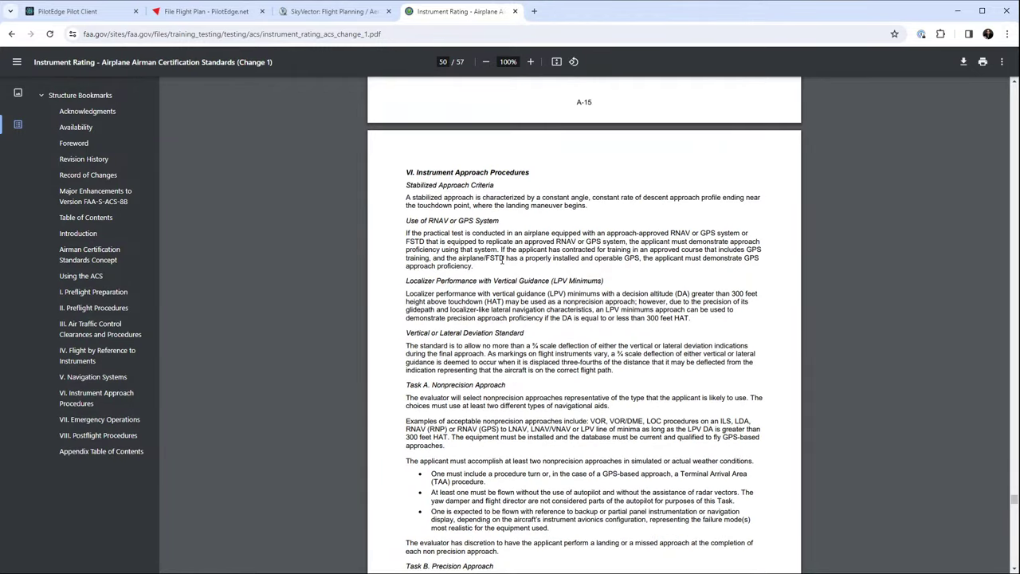
scroll(502, 260, down, 3)
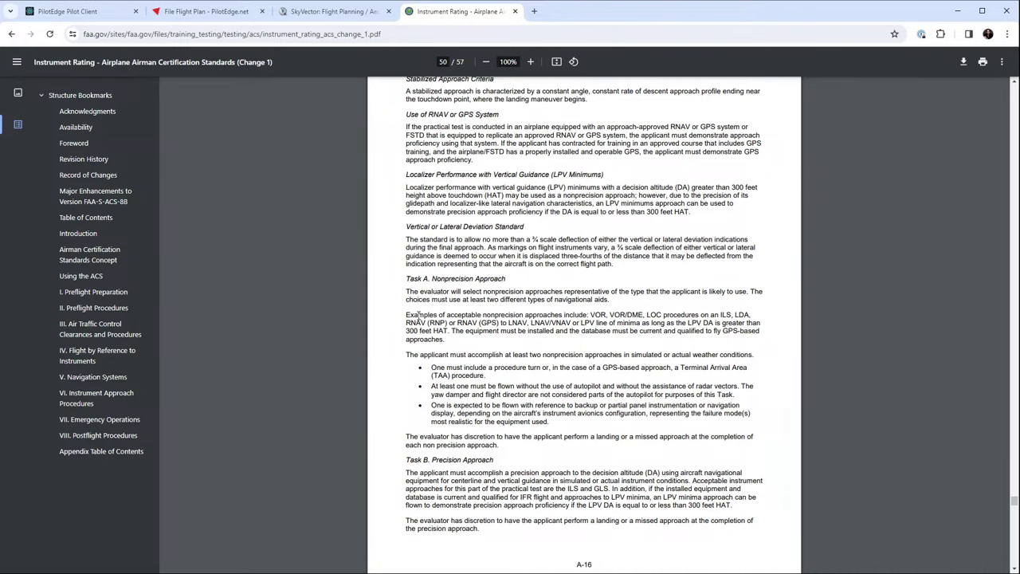
drag(405, 354, 592, 351)
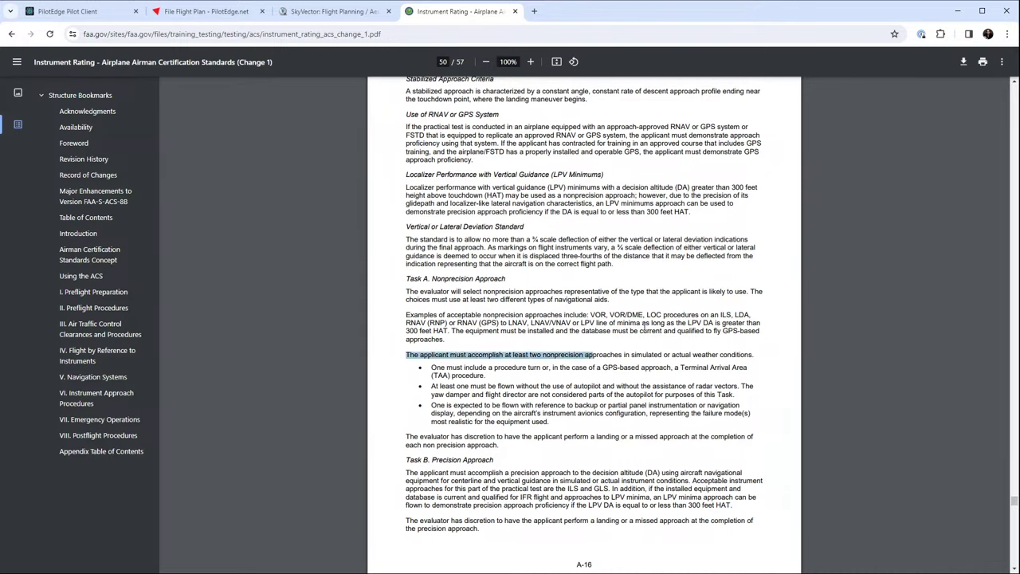
click(649, 323)
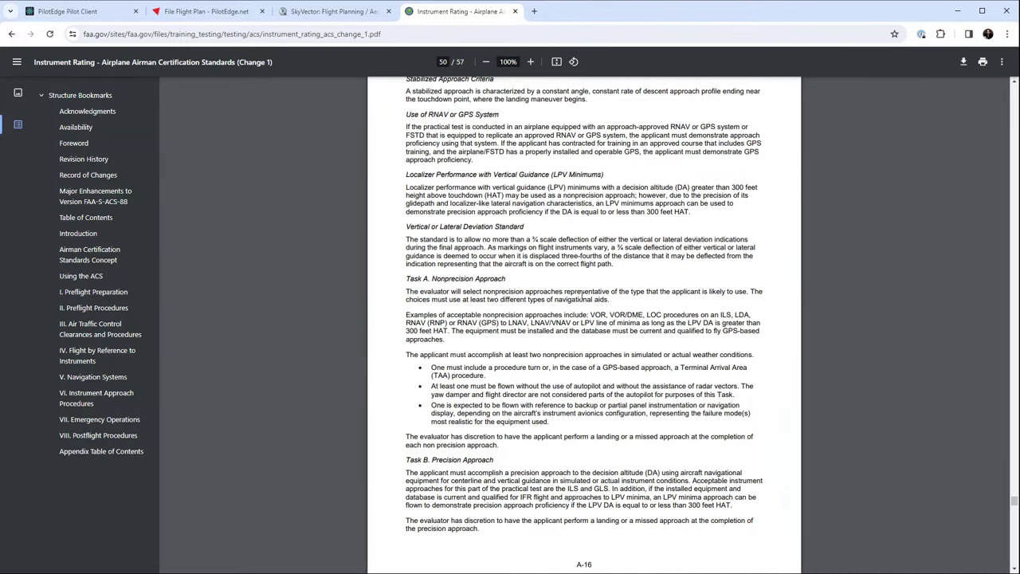
drag(610, 299, 487, 301)
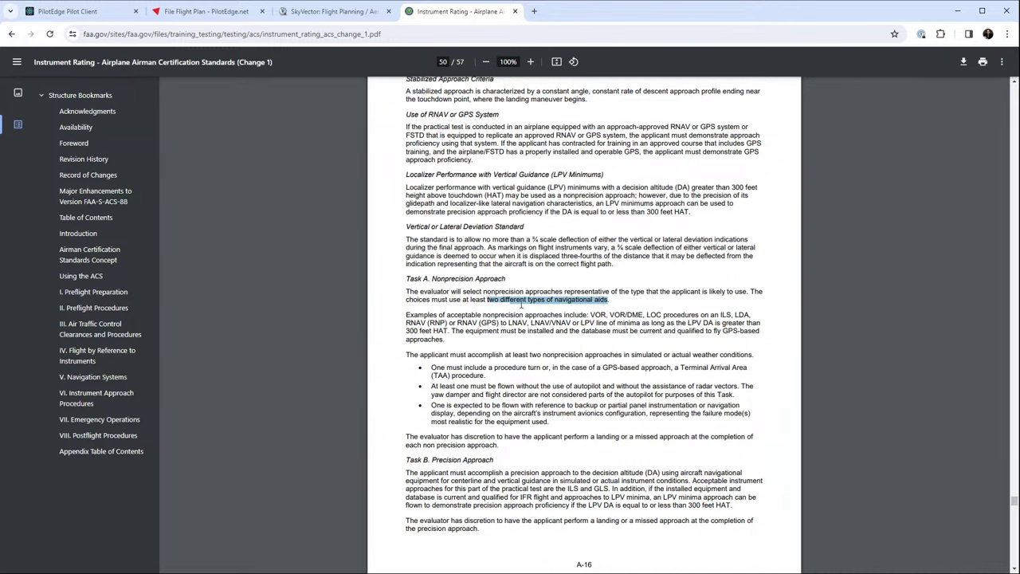
click(521, 304)
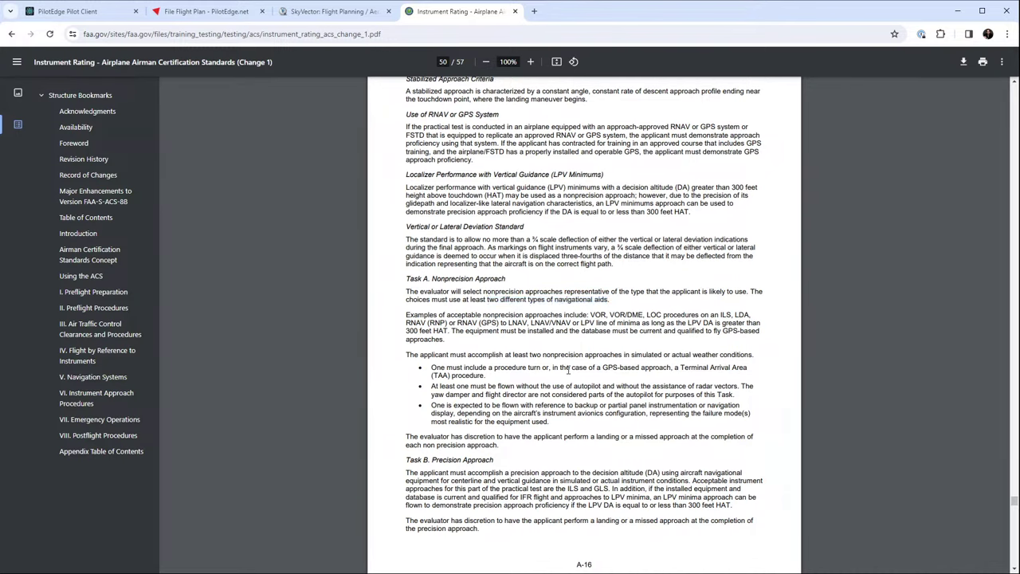
drag(550, 367, 494, 370)
click(531, 370)
mouse_move(682, 368)
mouse_down()
mouse_move(681, 354)
mouse_move(515, 388)
mouse_move(683, 367)
mouse_up()
drag(597, 204, 715, 223)
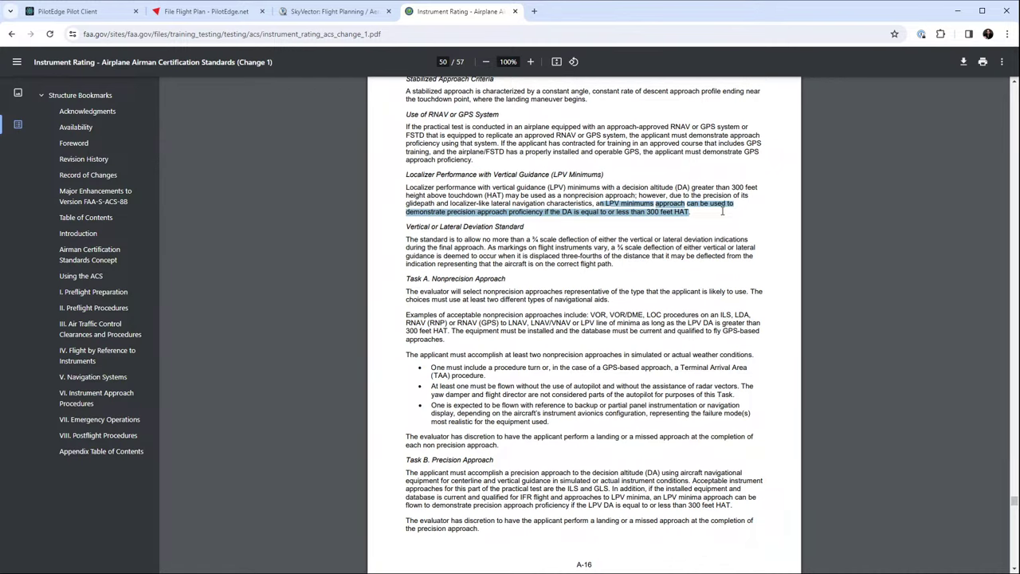
click(723, 211)
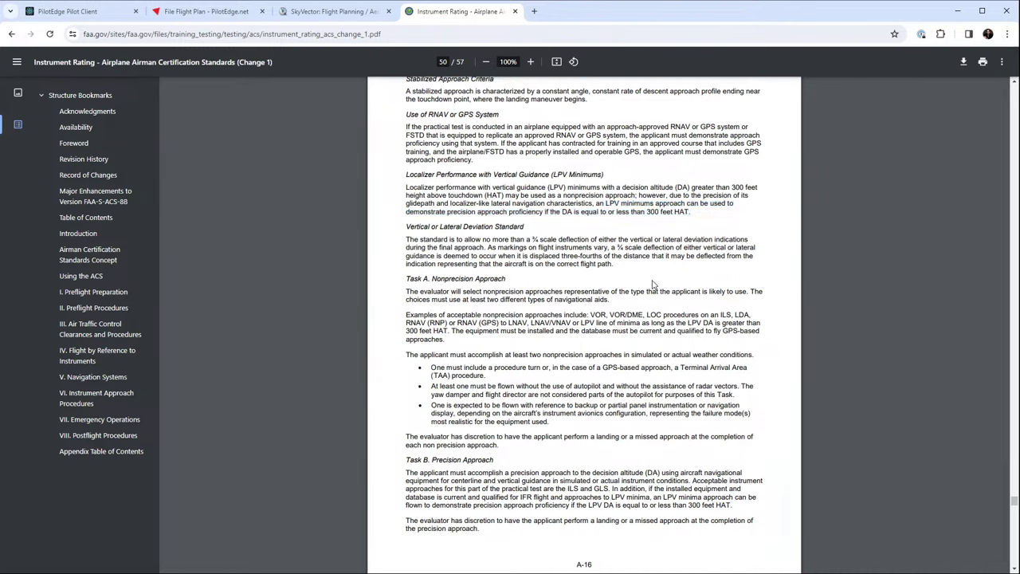
- Open the KPWT ILS or LOC RWY 20 plate from the Bremerton airport info, then dismiss the popup
click(310, 14)
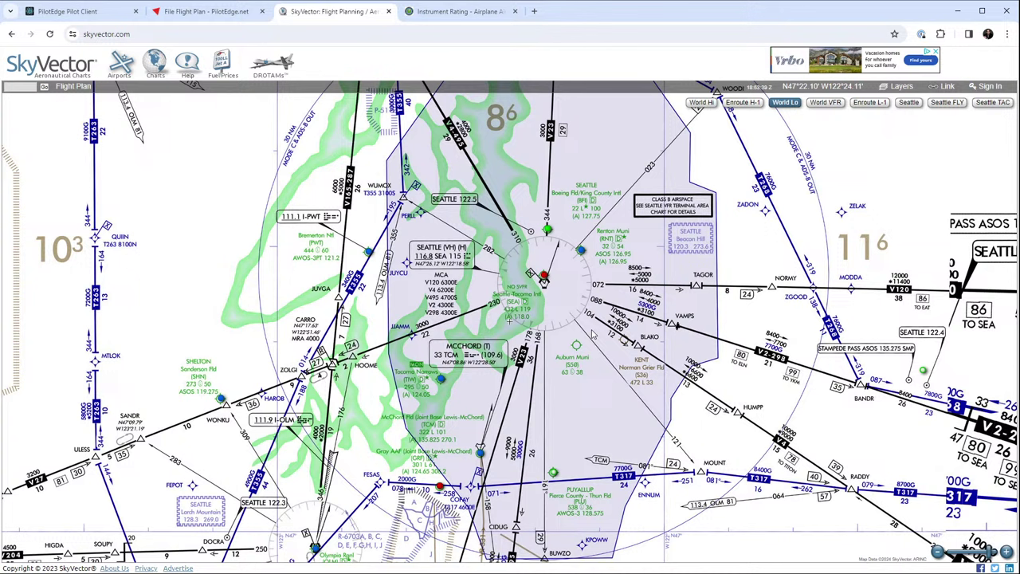
mouse_move(551, 232)
click(369, 253)
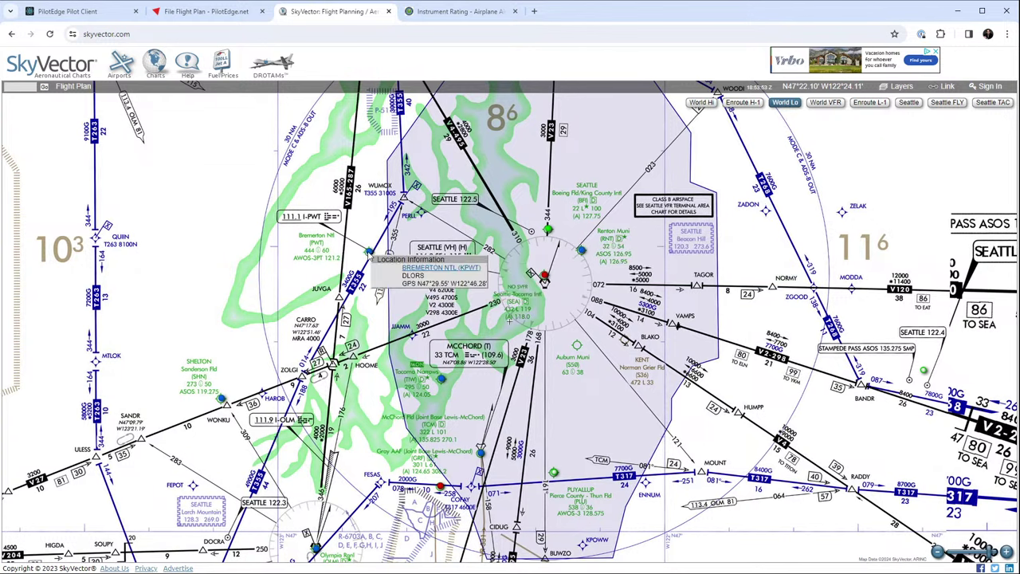
mouse_move(410, 273)
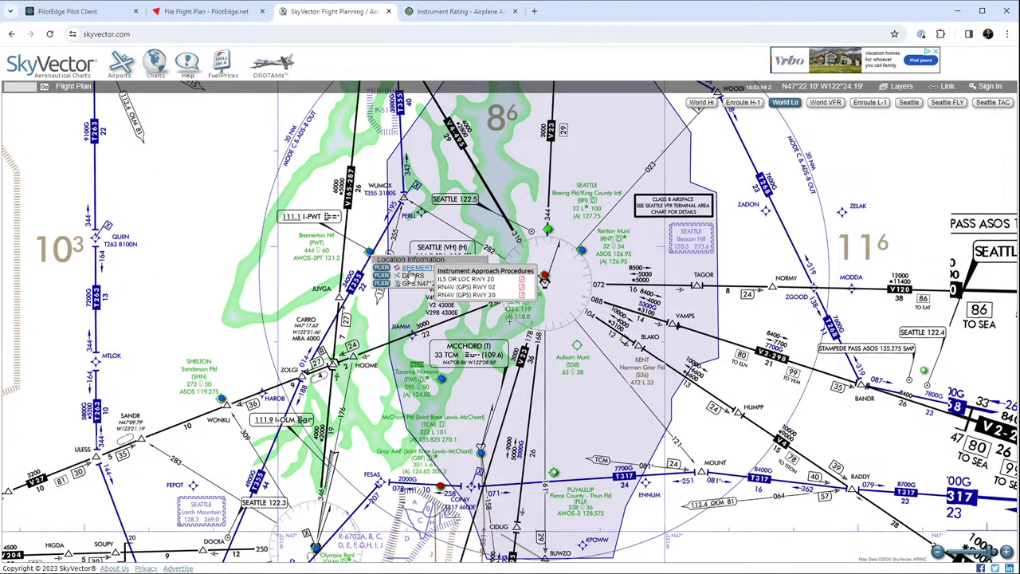
click(467, 281)
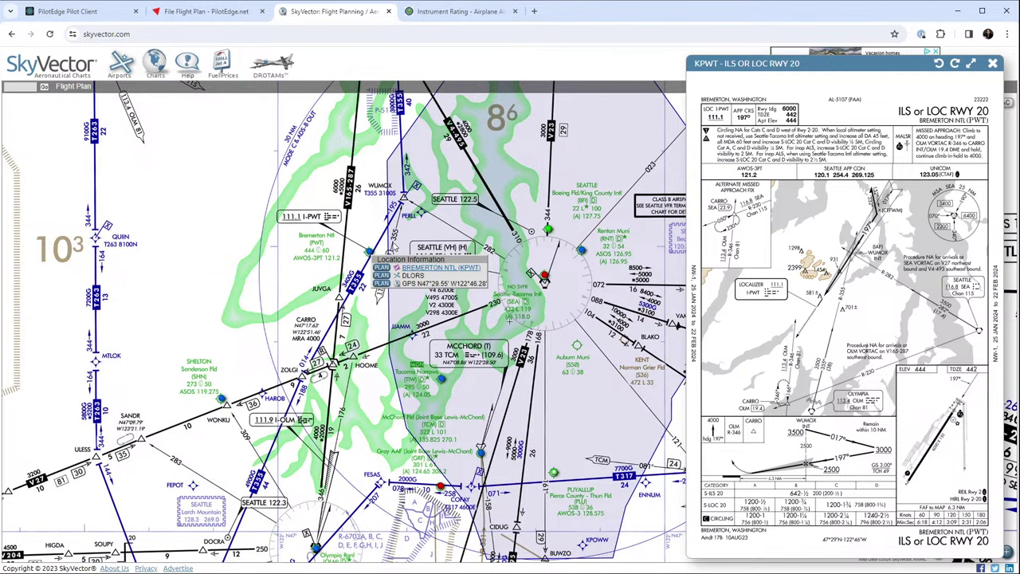
click(393, 254)
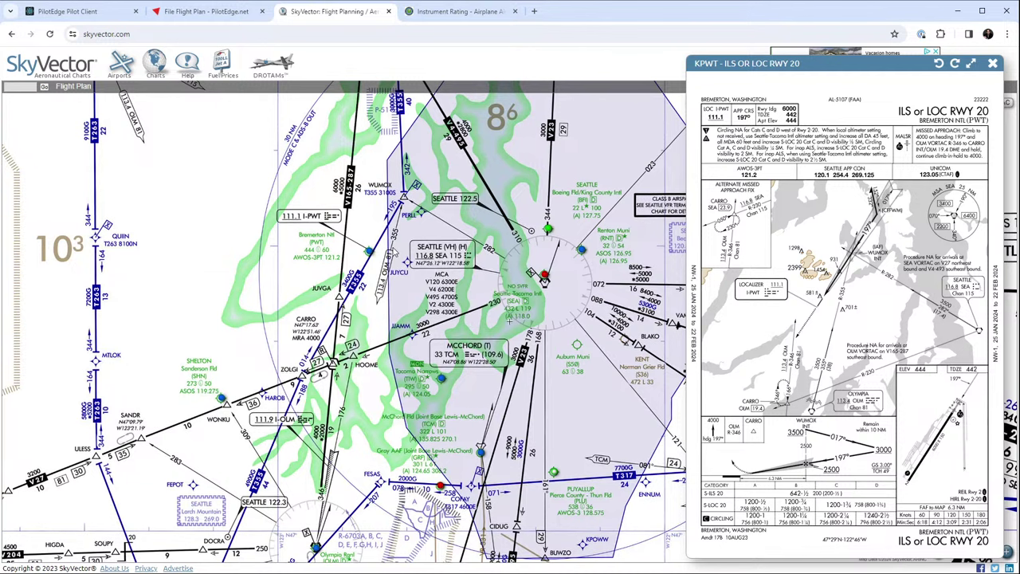
mouse_move(376, 253)
- Close the ILS plate and bring up the KPWT RNAV (GPS) RWY 02 plate from Bremerton instead
click(992, 63)
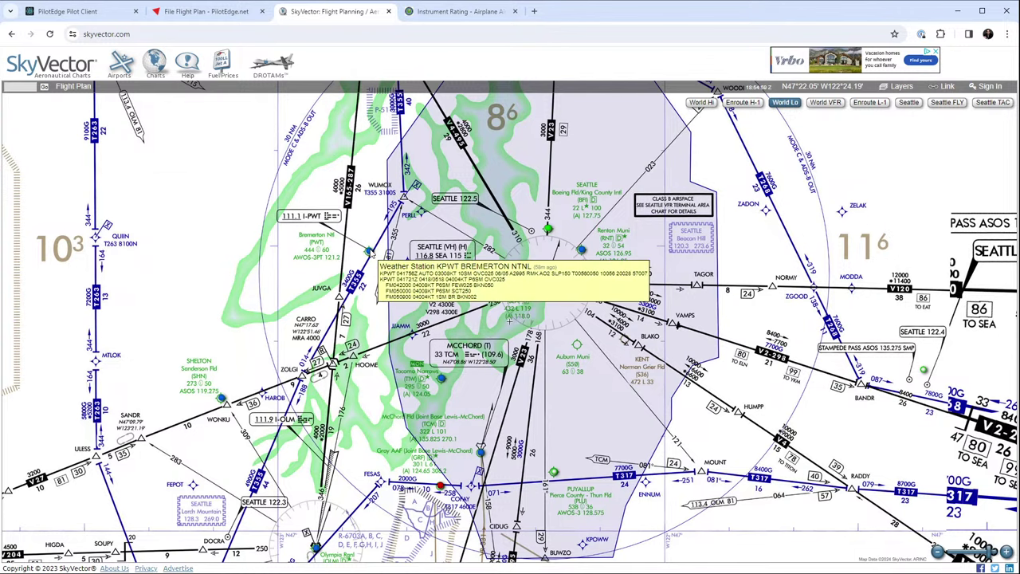
click(372, 253)
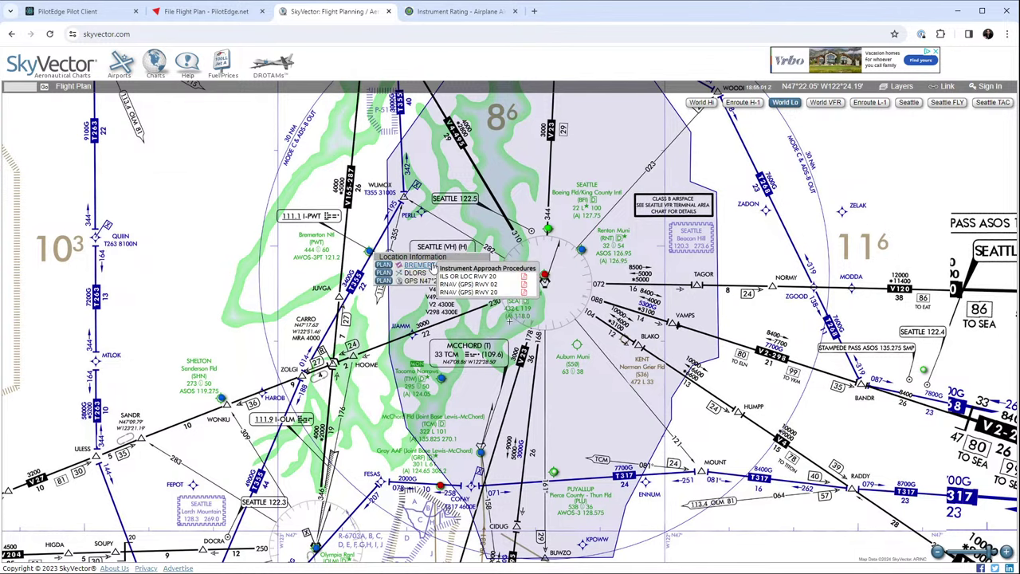
click(472, 285)
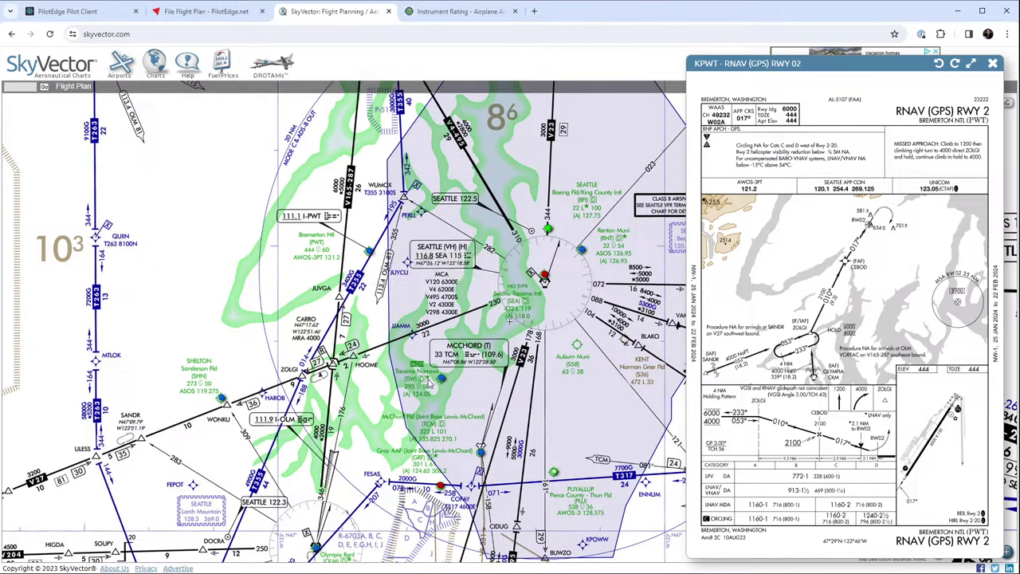
click(442, 380)
- Review the KTIW RNAV (GPS) RWY 35 plate, close it, and check weather at KBFI, KSEA and KTIW
mouse_move(504, 392)
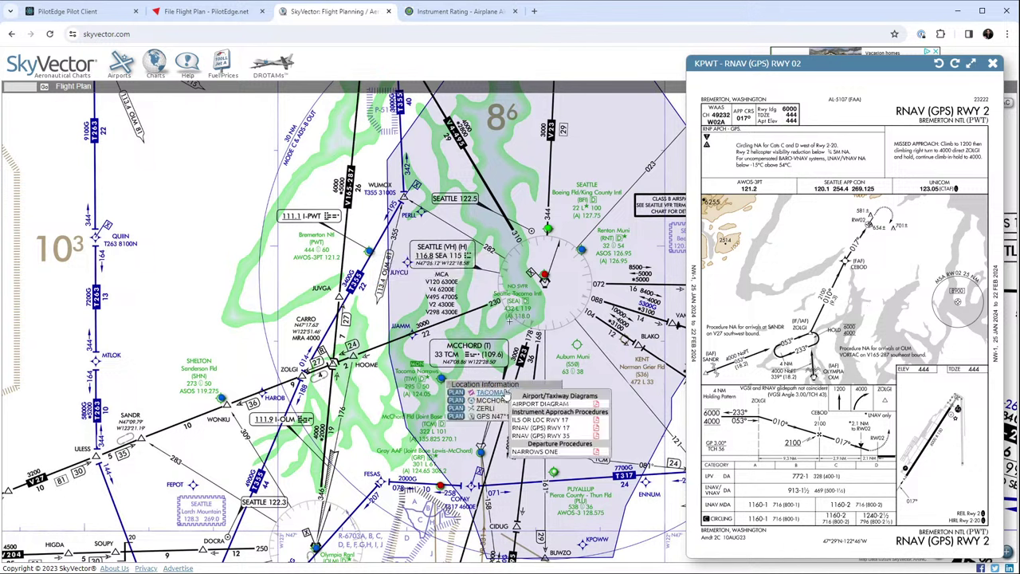
click(552, 436)
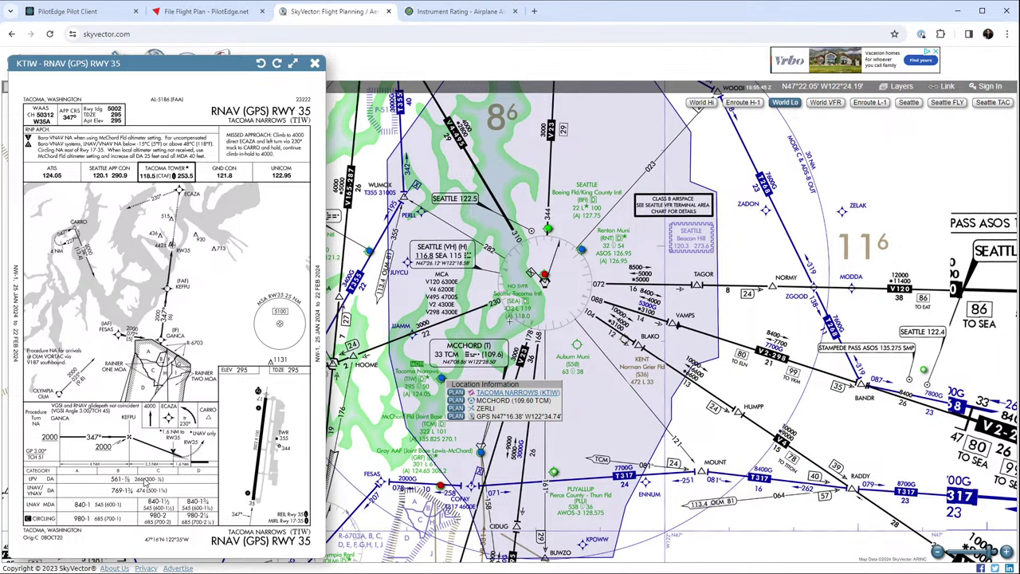
click(316, 64)
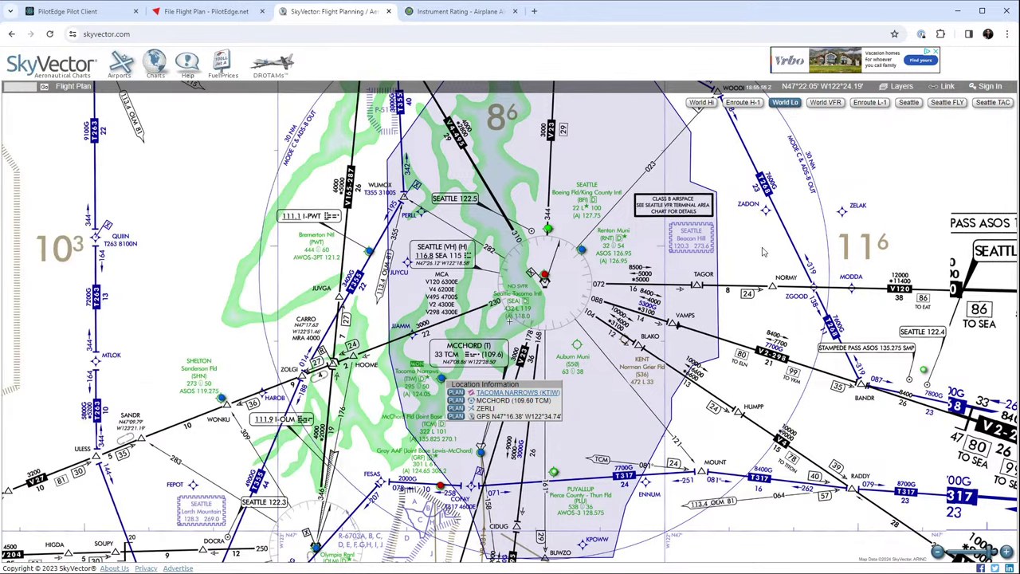
mouse_move(548, 231)
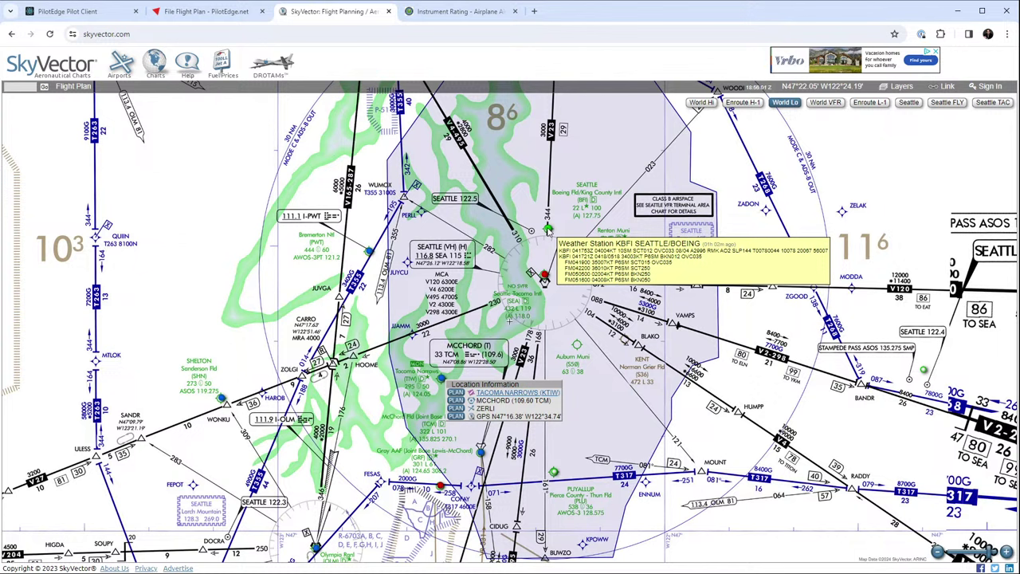
mouse_move(544, 279)
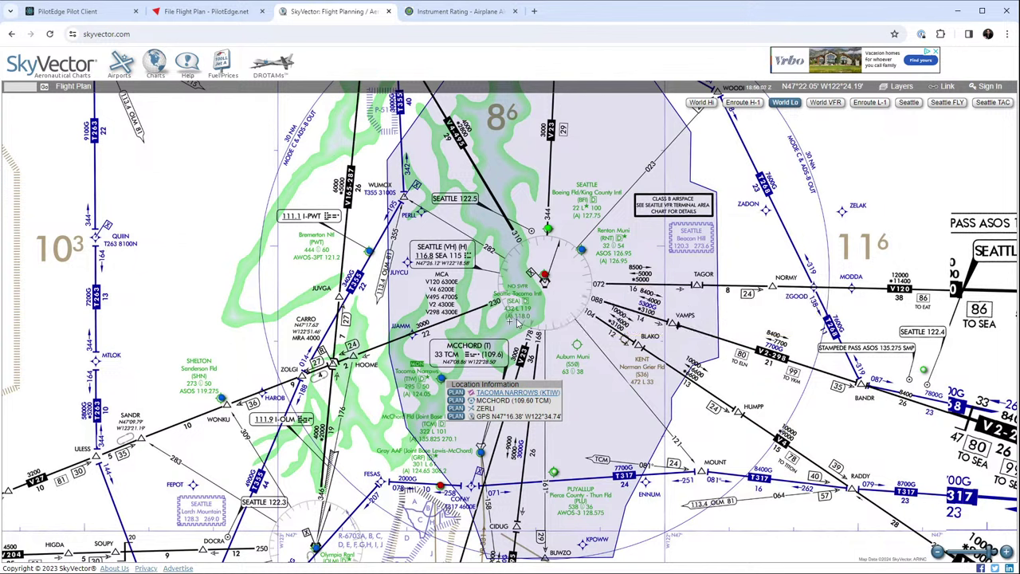
mouse_move(443, 384)
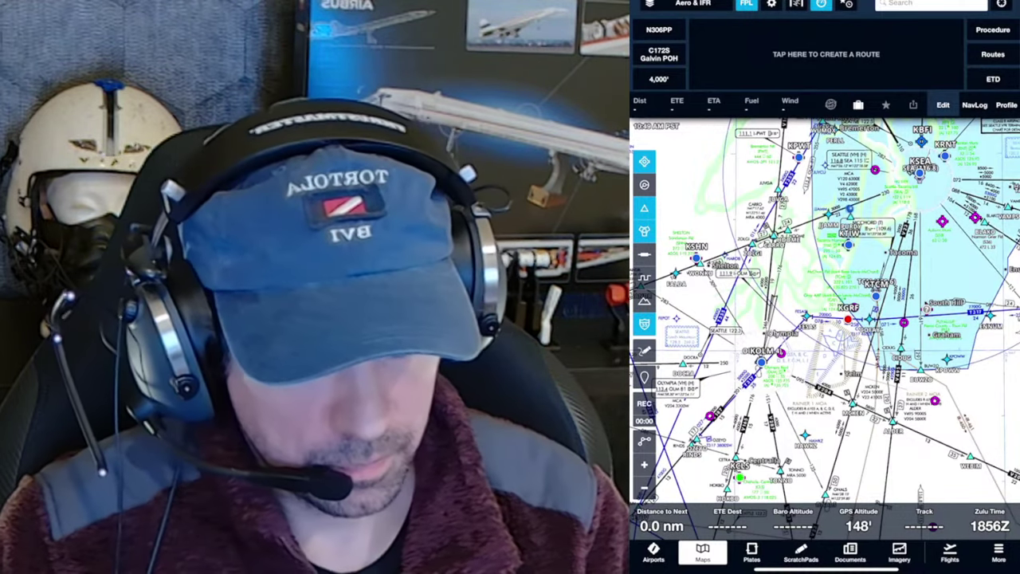
- Review the KBFI Departure scratchpad, then display the KPWT airport diagram plate
click(800, 550)
click(706, 387)
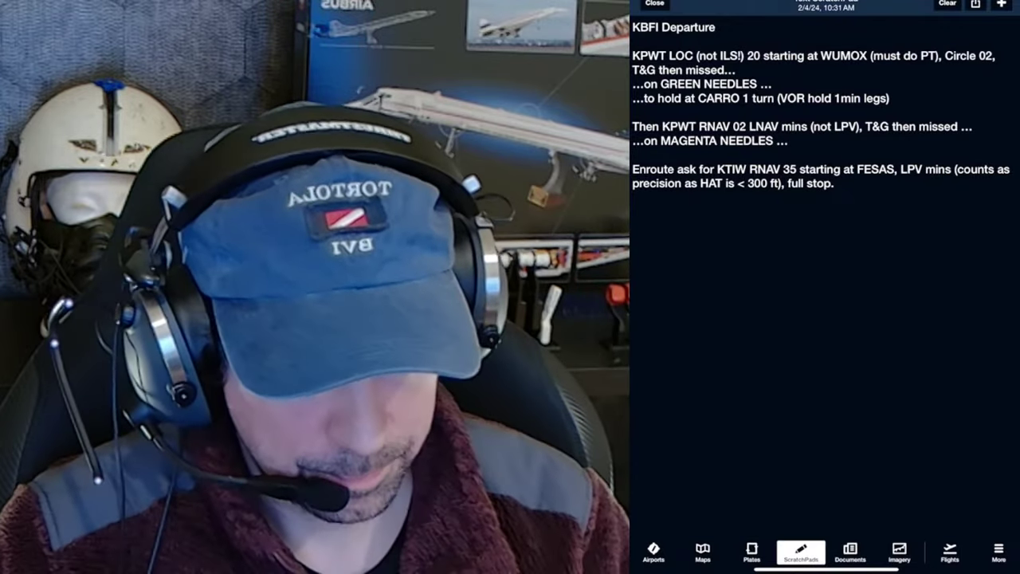
click(752, 549)
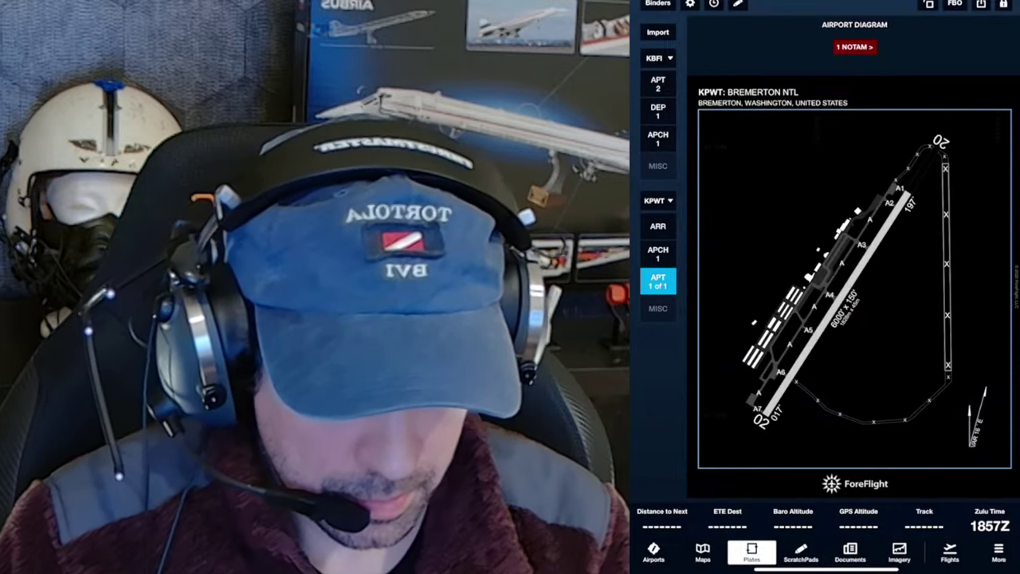
click(702, 550)
- Enter the route KBFI KPWT and add the CBAIN1 departure to it
click(826, 54)
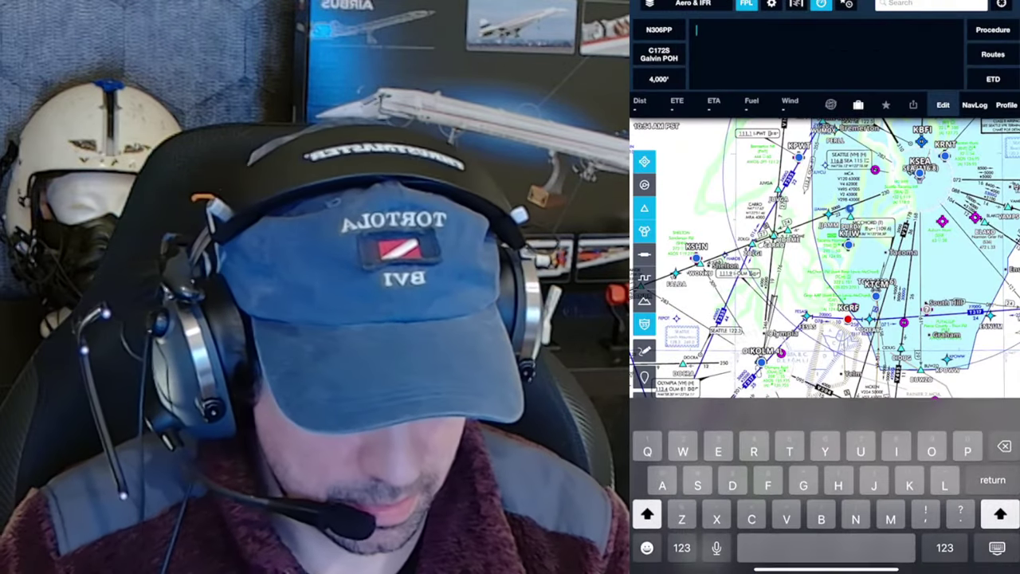
text(KNF)
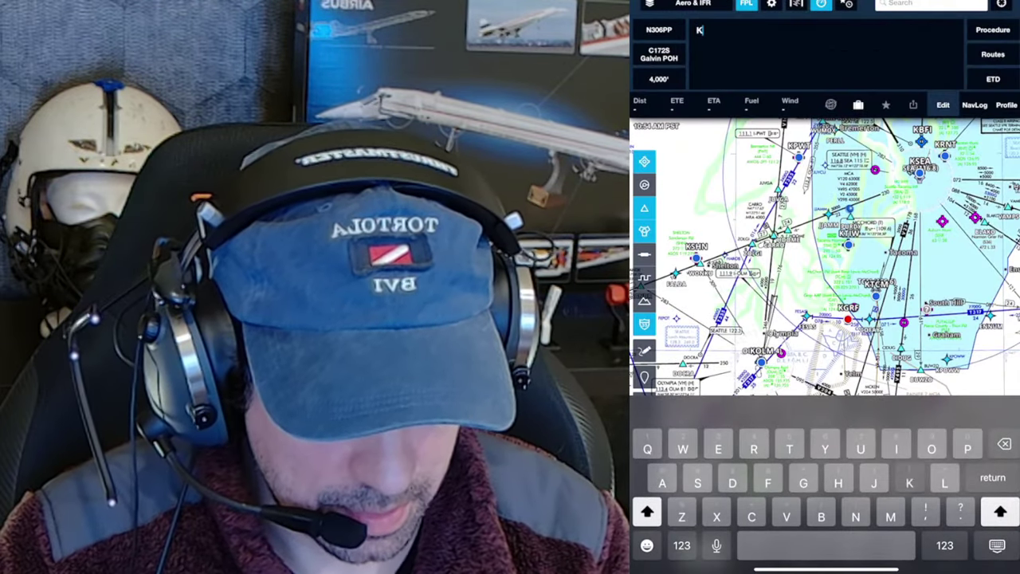
key(BackSpace)
key(BackSpace)
key(BackSpace)
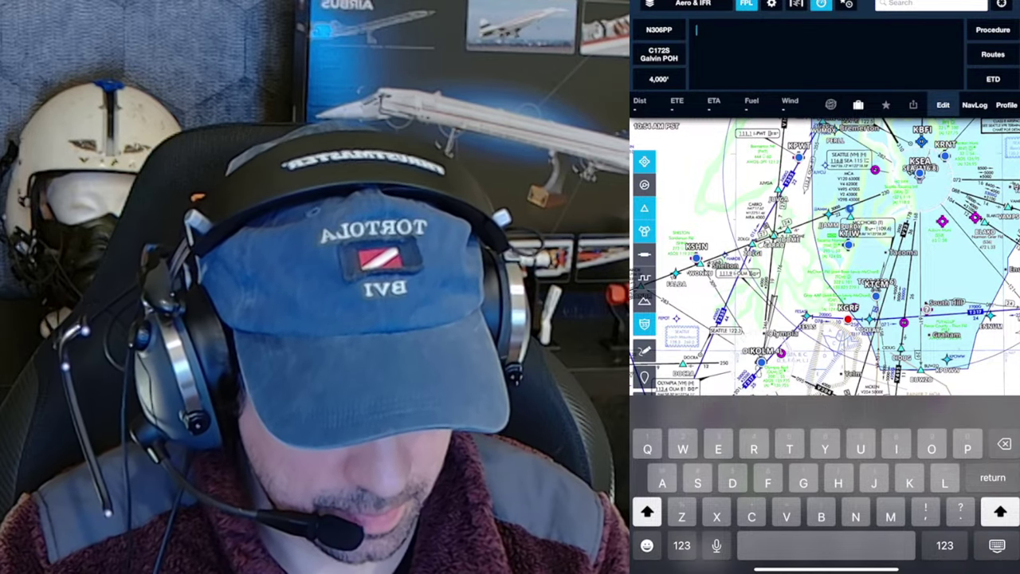
text(KBFI)
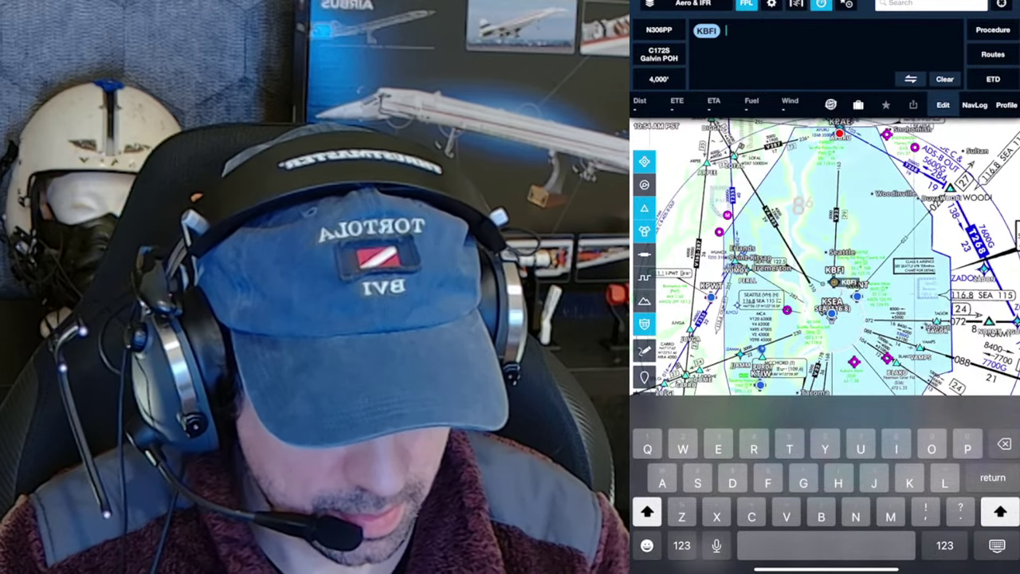
text( KPWT)
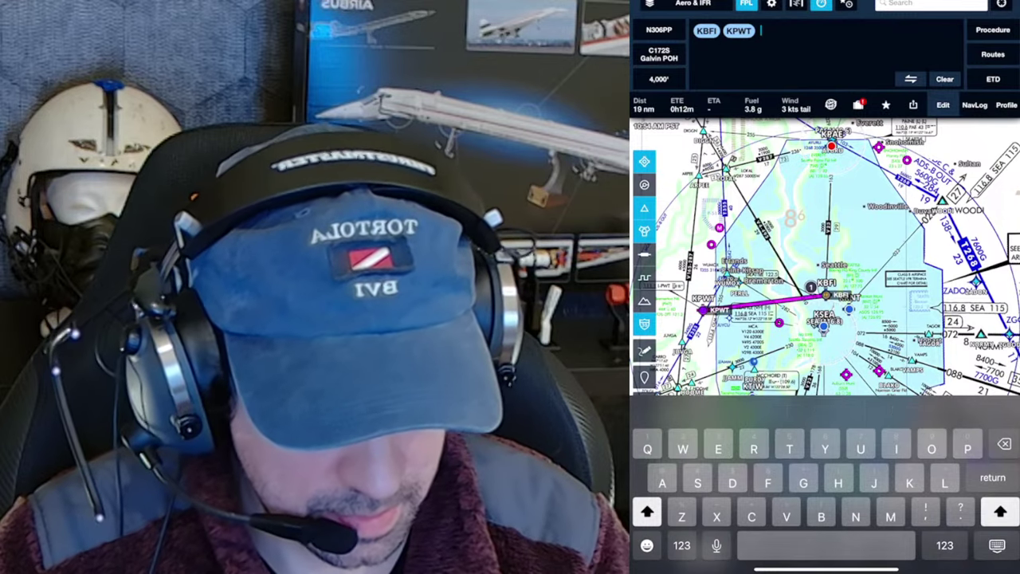
click(993, 30)
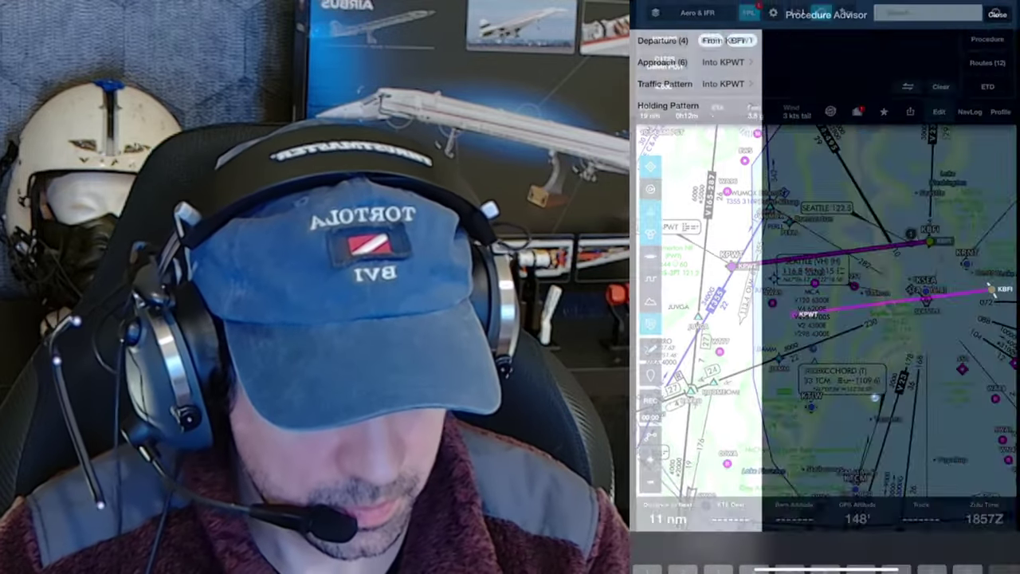
click(662, 40)
click(651, 40)
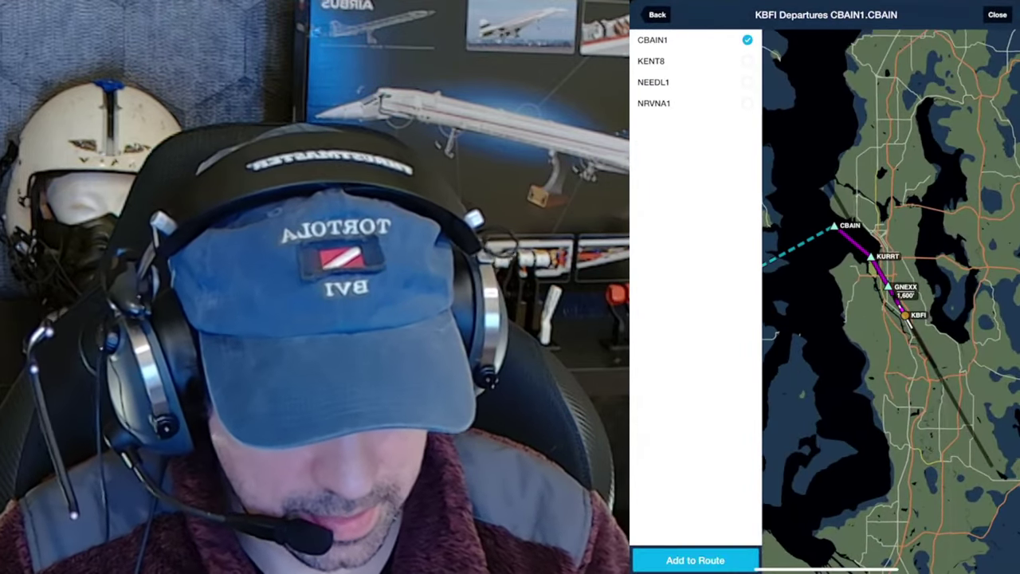
click(695, 560)
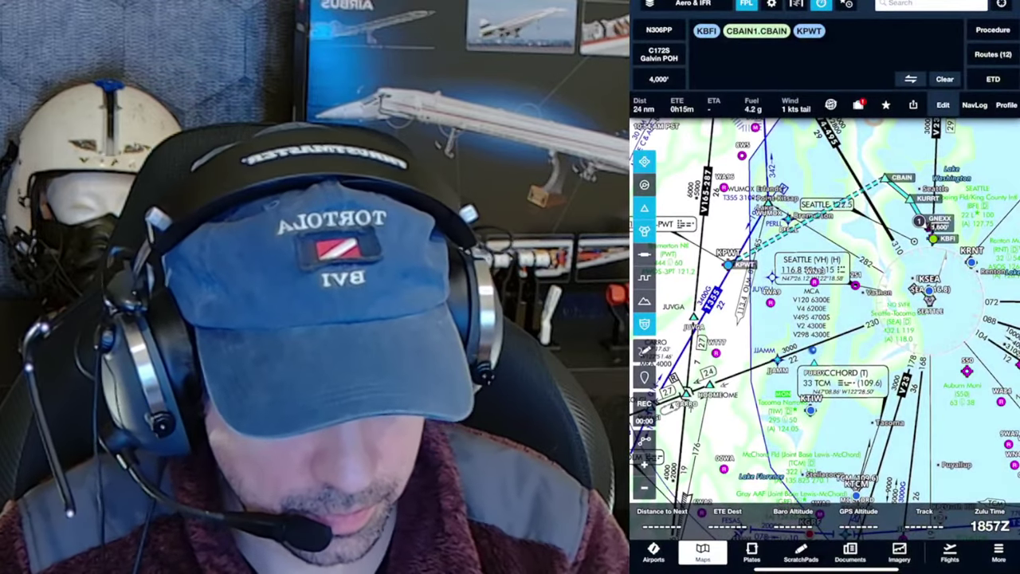
- Add the KPWT LOC RWY 20 approach via the WUMOX transition to the route
click(993, 29)
click(662, 62)
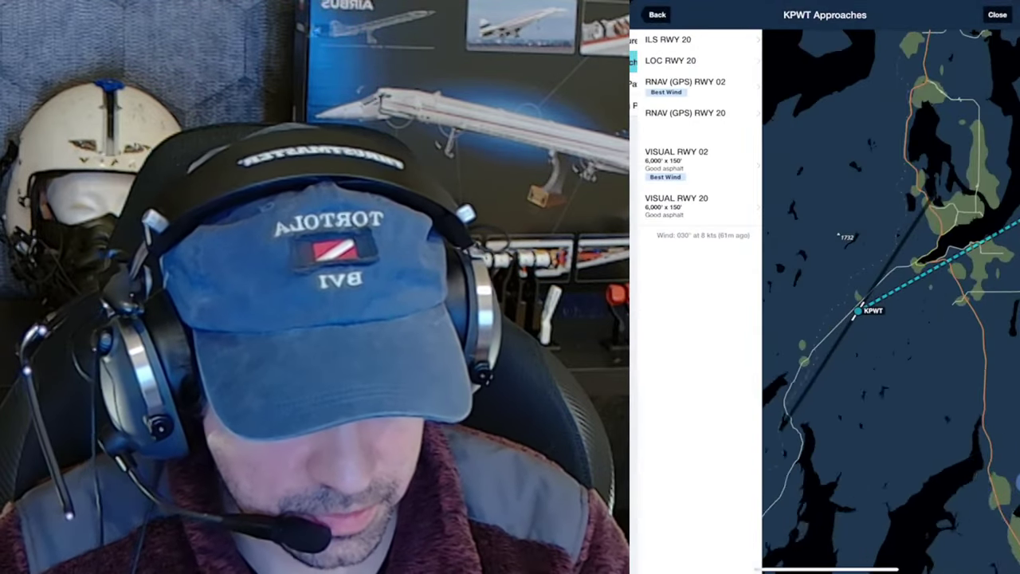
click(661, 62)
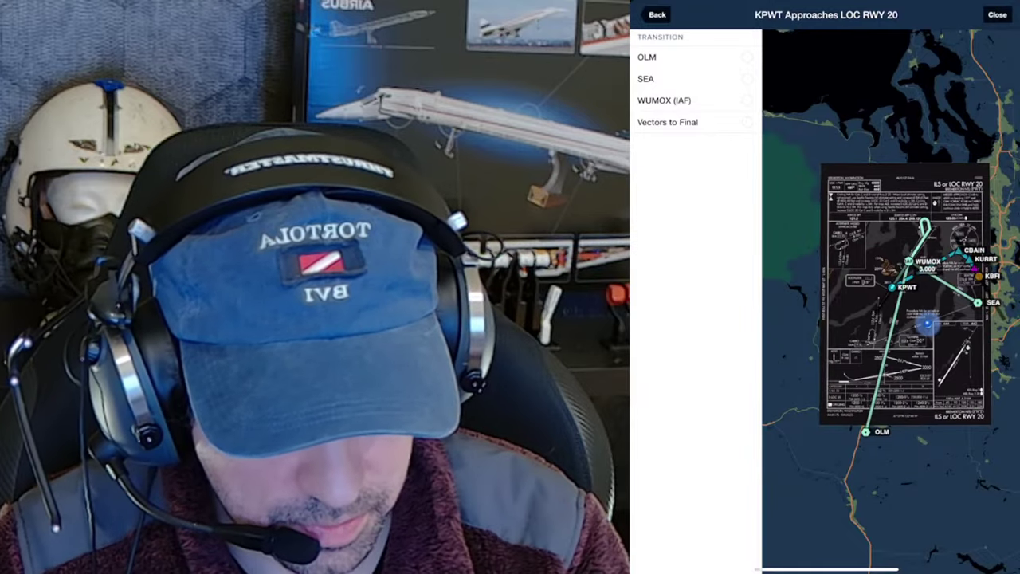
click(664, 101)
click(695, 560)
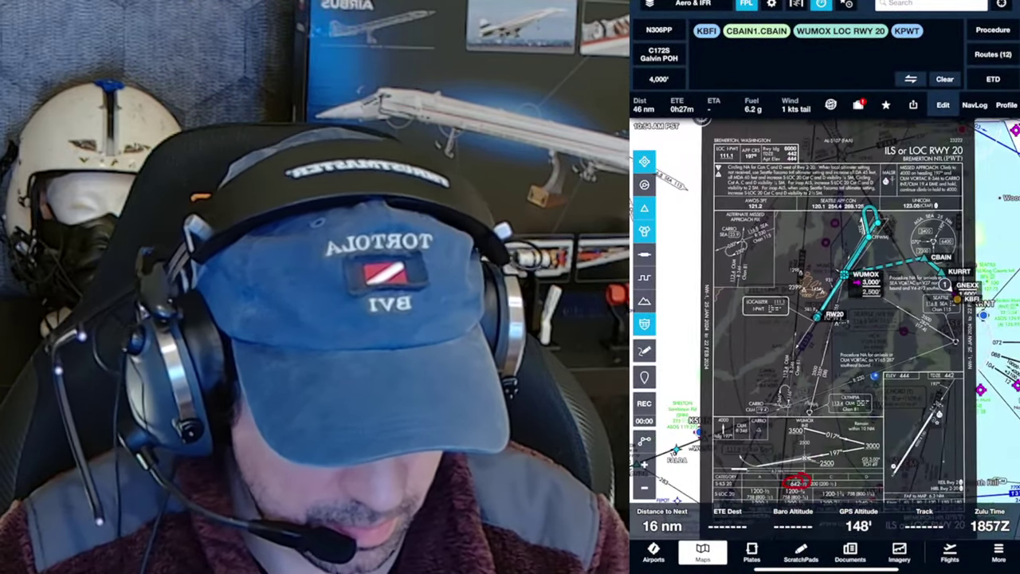
click(752, 550)
- Select KBFI as departure airport and pick the CBAIN ONE departure chart
click(659, 58)
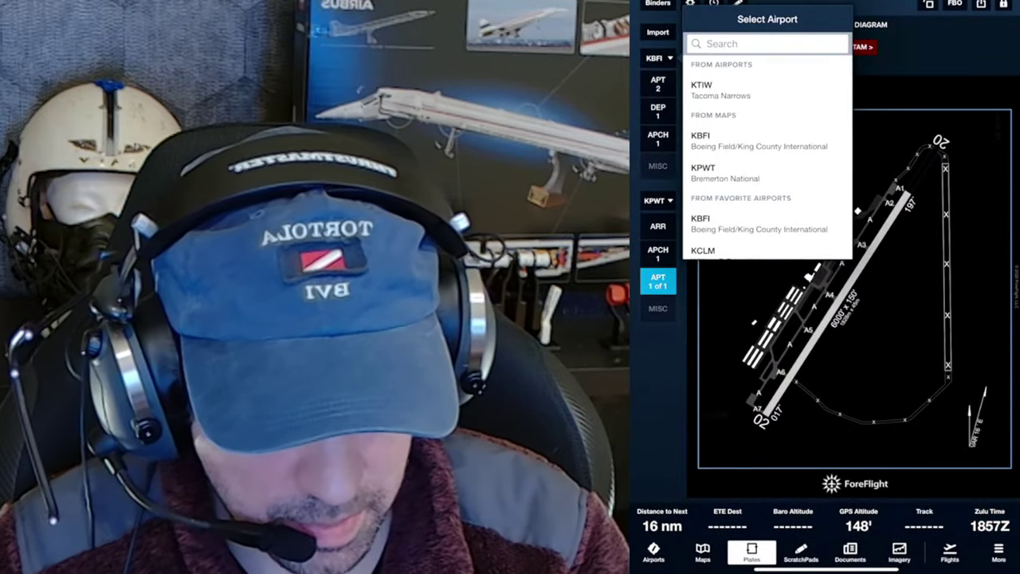
click(700, 140)
click(659, 110)
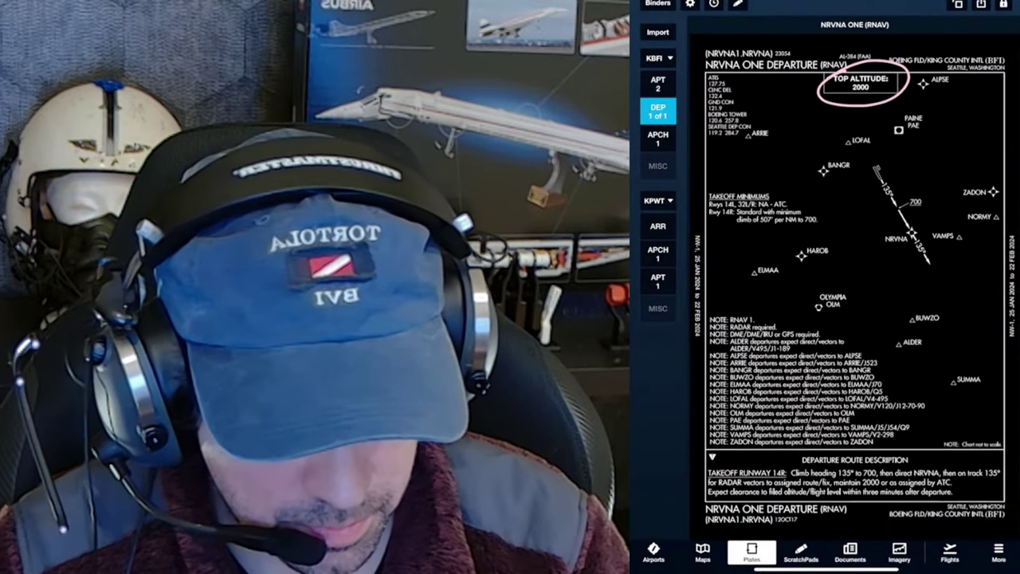
click(658, 110)
click(751, 62)
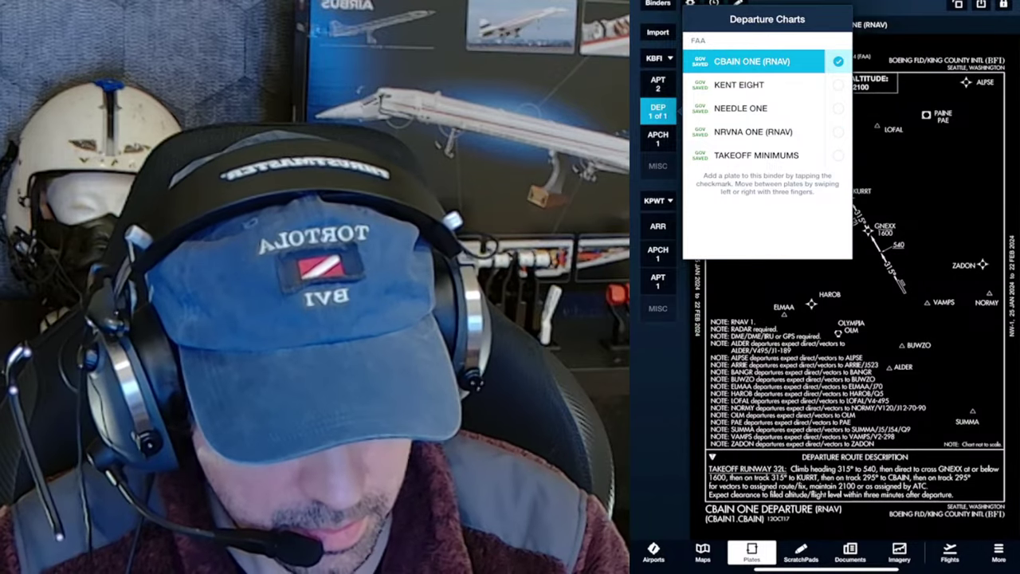
click(659, 110)
- Pick the KPWT ILS or LOC Rwy 20 approach chart and return to the map
click(658, 253)
click(658, 253)
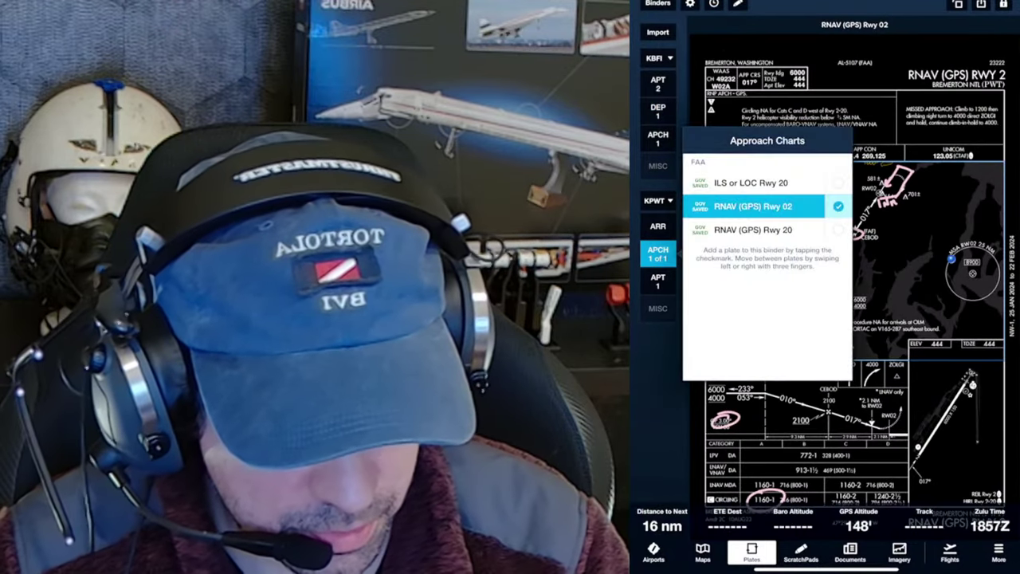
click(752, 183)
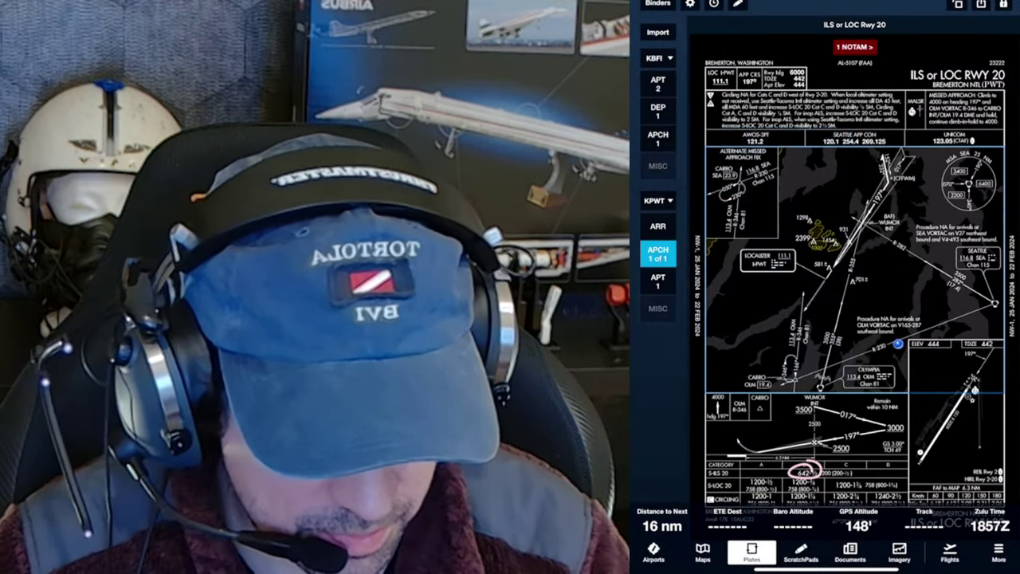
click(702, 551)
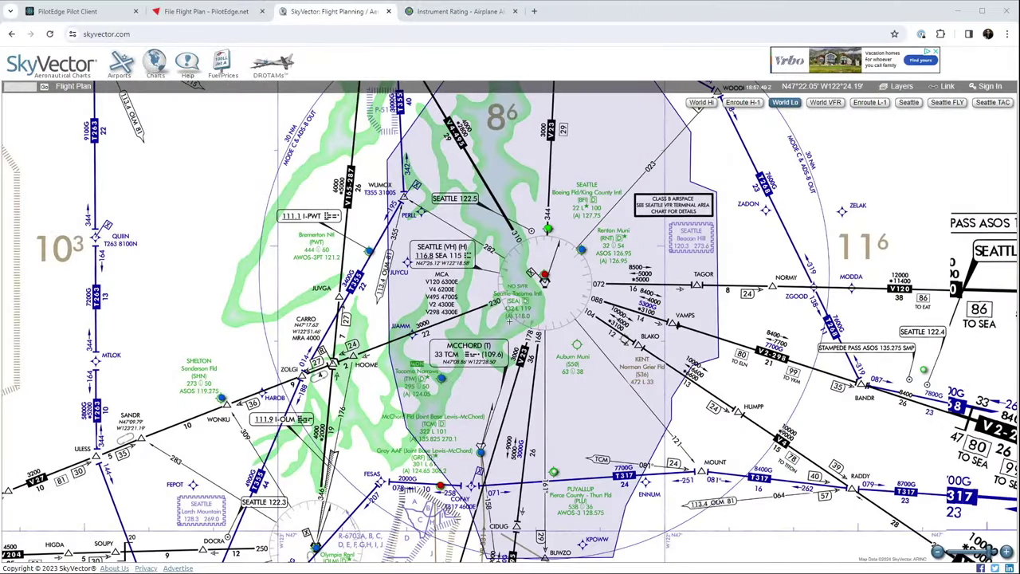
key(ctrl+shift+Tab)
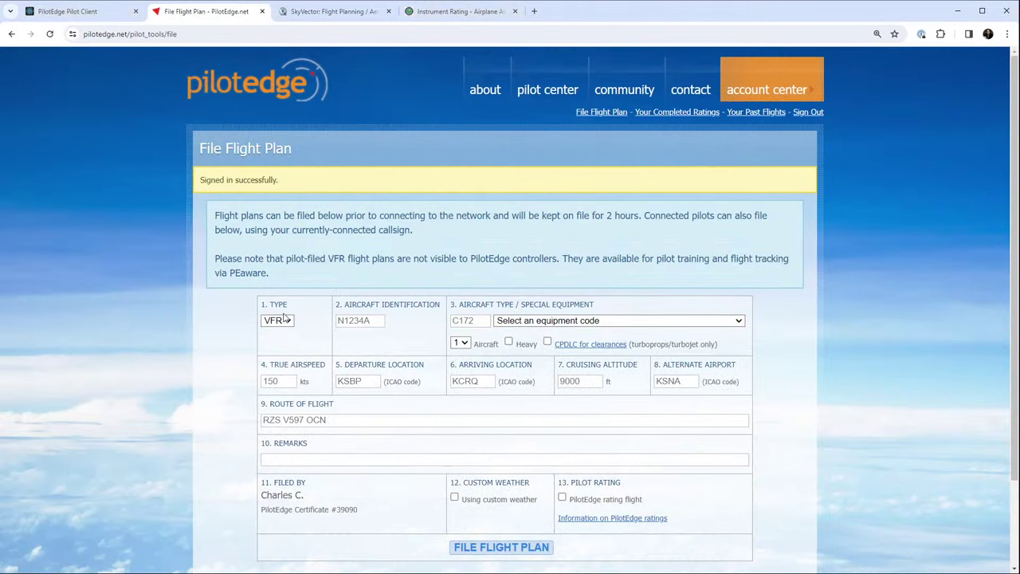
click(285, 345)
key(Tab)
text(N6378M)
click(475, 319)
text(C172)
key(Tab)
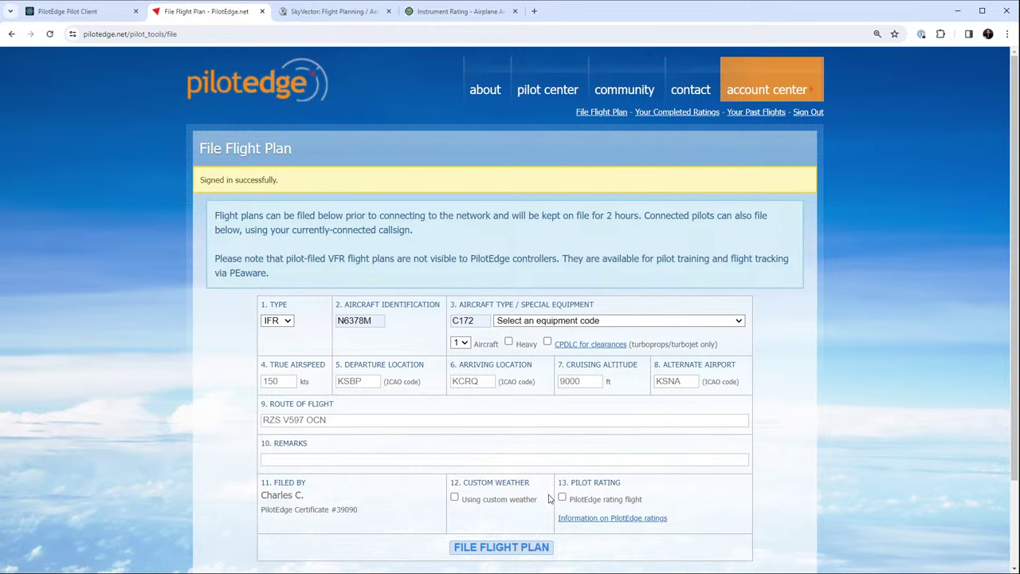
key(slash)
key(g)
- Enter 115 kt true airspeed, KBFI to KPWT, cruising at 4000 ft
click(264, 385)
text(115)
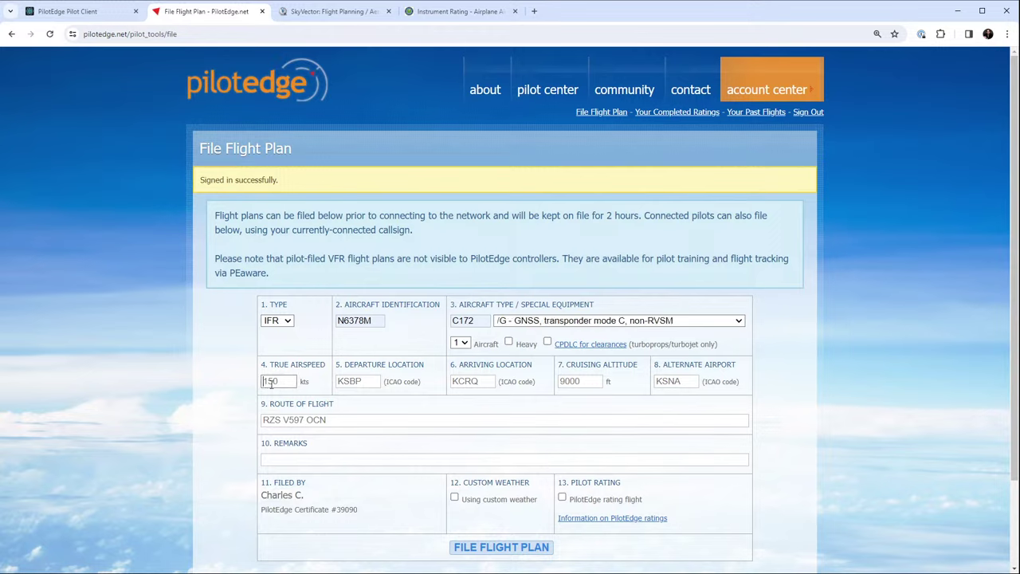
click(357, 382)
text(KBFI)
click(487, 381)
text(KPWT)
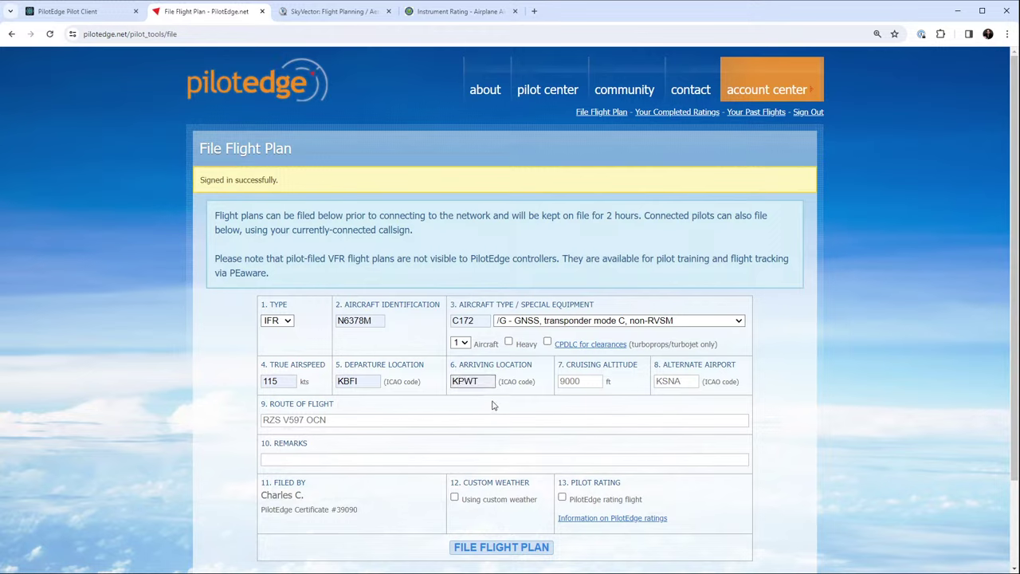
click(585, 383)
text(4000)
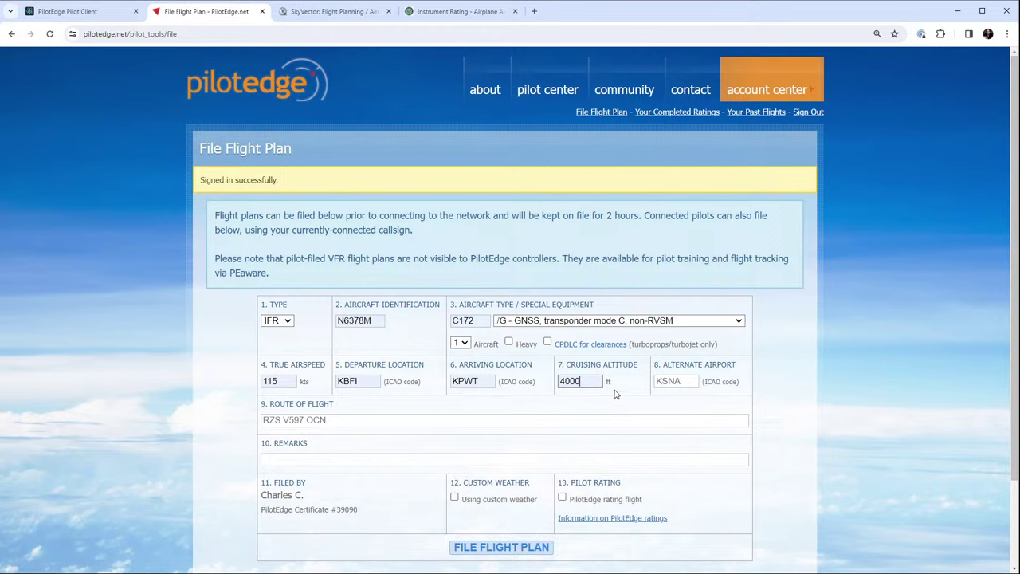
- Set the alternate airport to KBFI and the route of flight to DIRECT
click(662, 383)
text(KCLM)
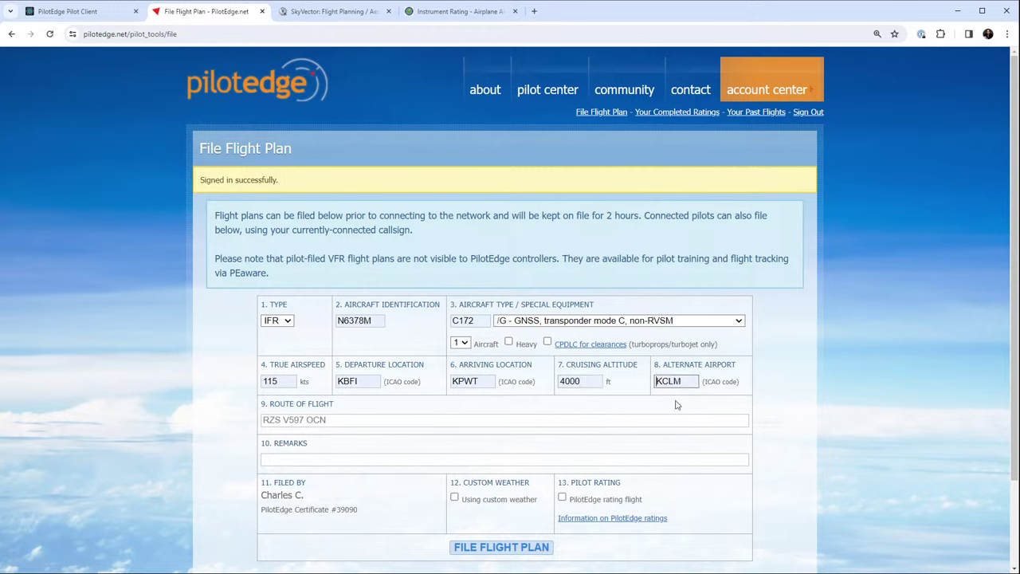
key(ctrl+a)
text(KKB)
click(419, 419)
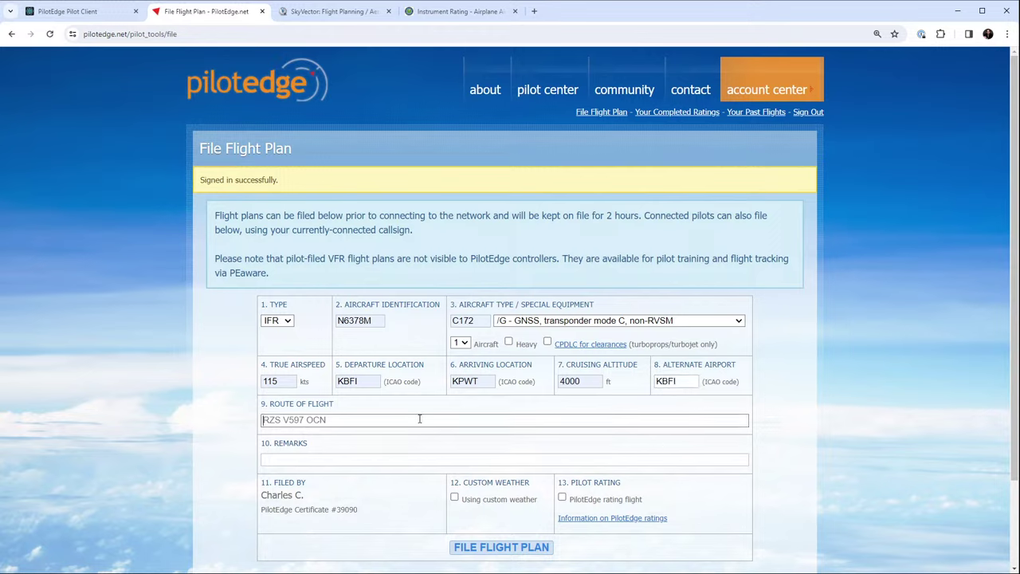
text(DIRECT)
click(229, 443)
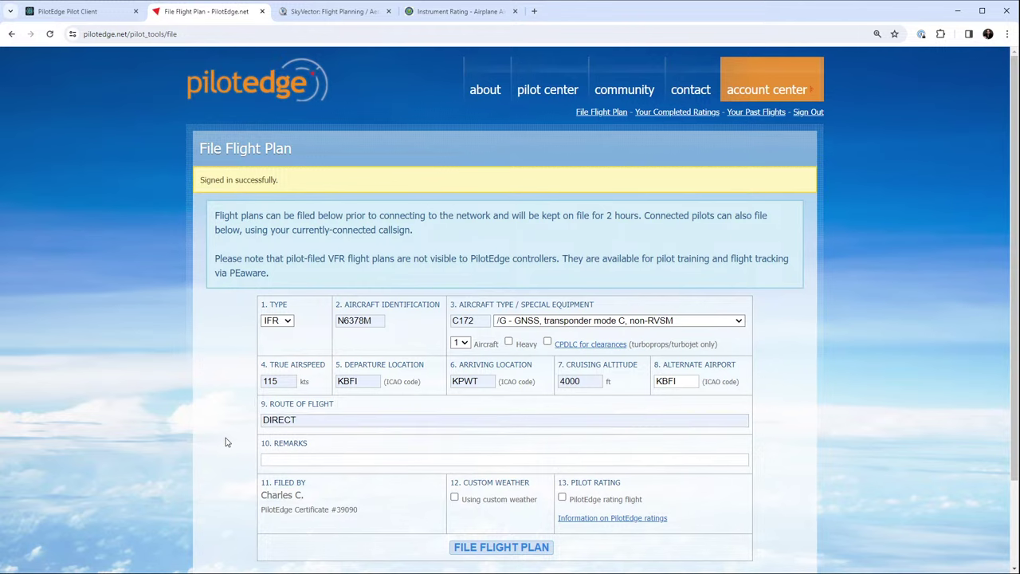
scroll(229, 443, down, 2)
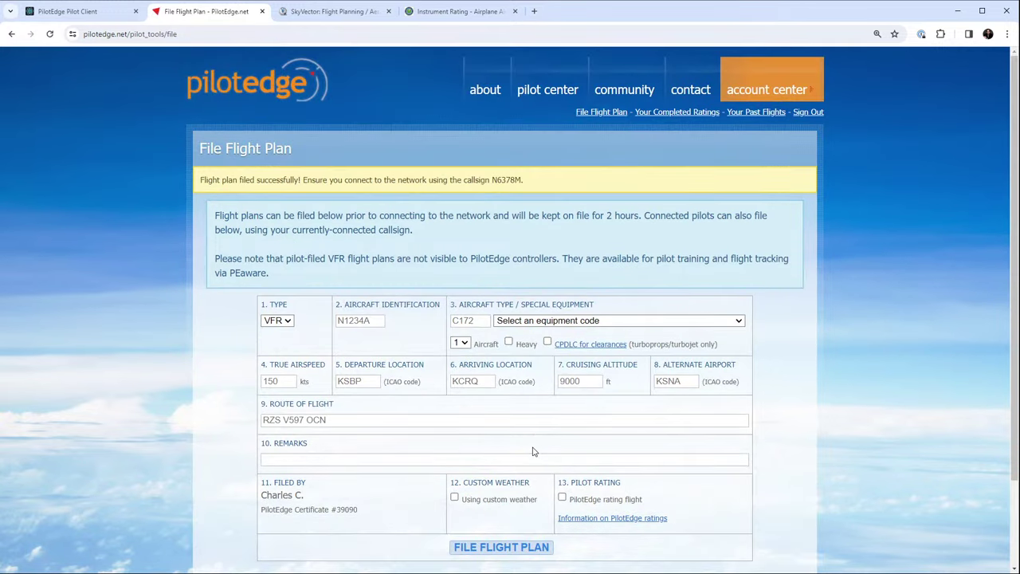
click(115, 13)
- Connect the pilot client as N6378M and switch the sim to the close instrument panel view
click(48, 75)
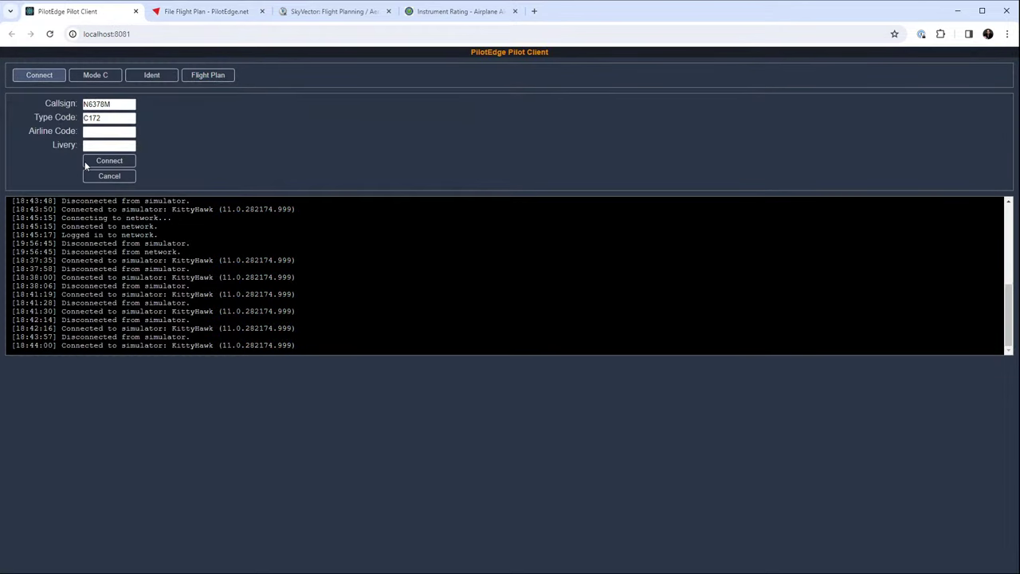
click(88, 161)
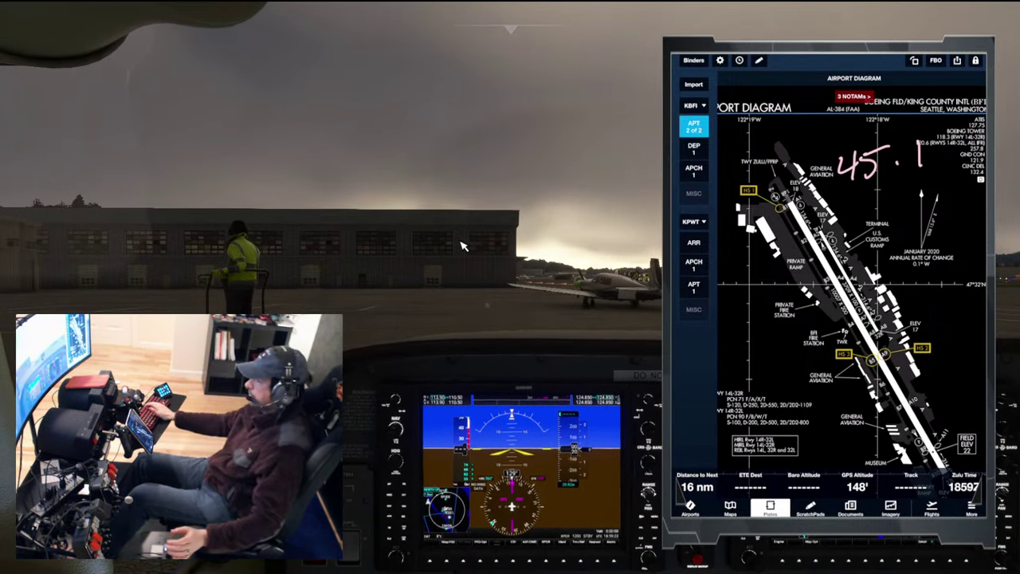
key(alt+1)
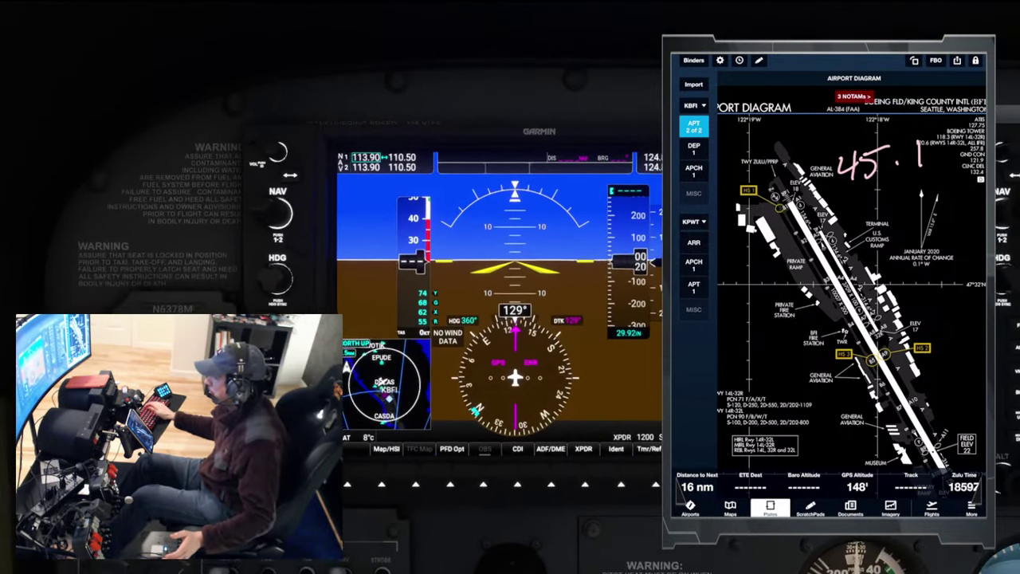